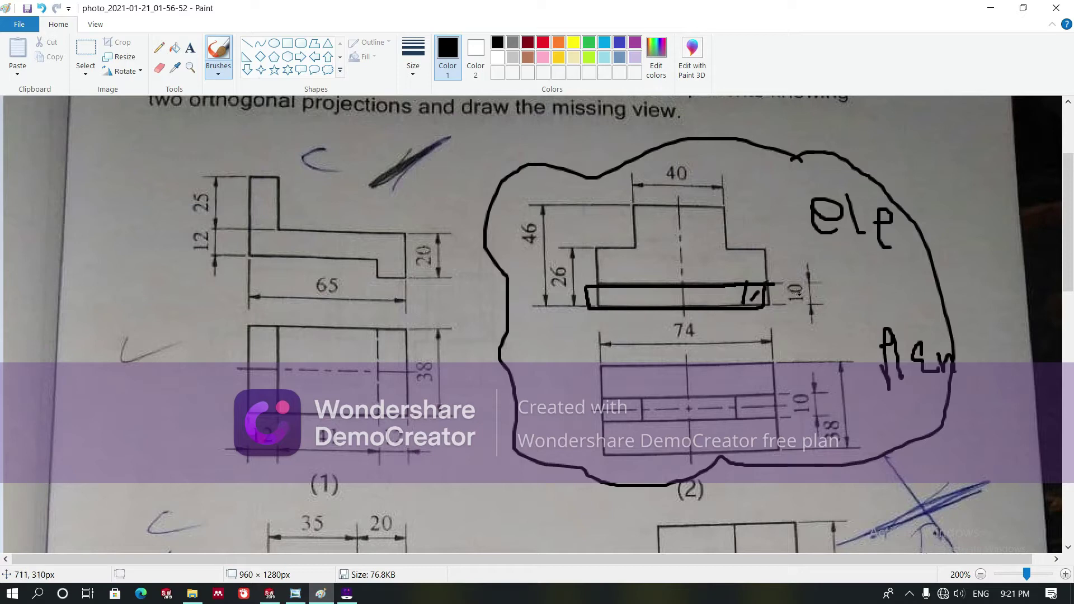
Step: Circle the 74 width dimension of figure (2) in the drawing photo
mouse_move(669, 336)
mouse_down()
mouse_move(710, 355)
mouse_move(694, 317)
mouse_up()
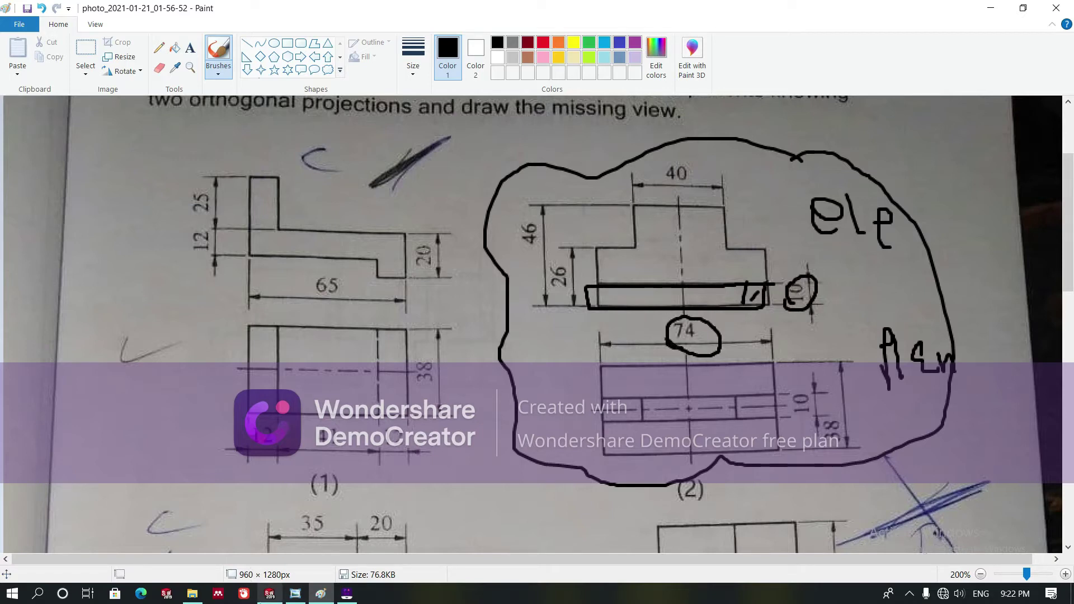
Step: Switch to SOLIDWORKS and start a sketch on the Front Plane
mouse_move(270, 593)
click(267, 560)
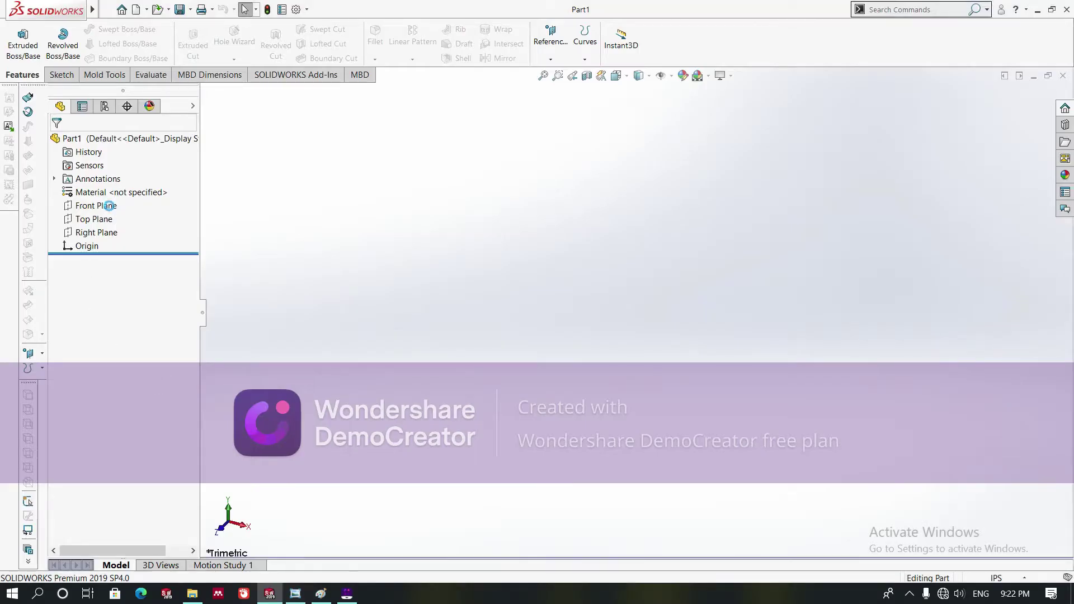
click(108, 207)
click(120, 189)
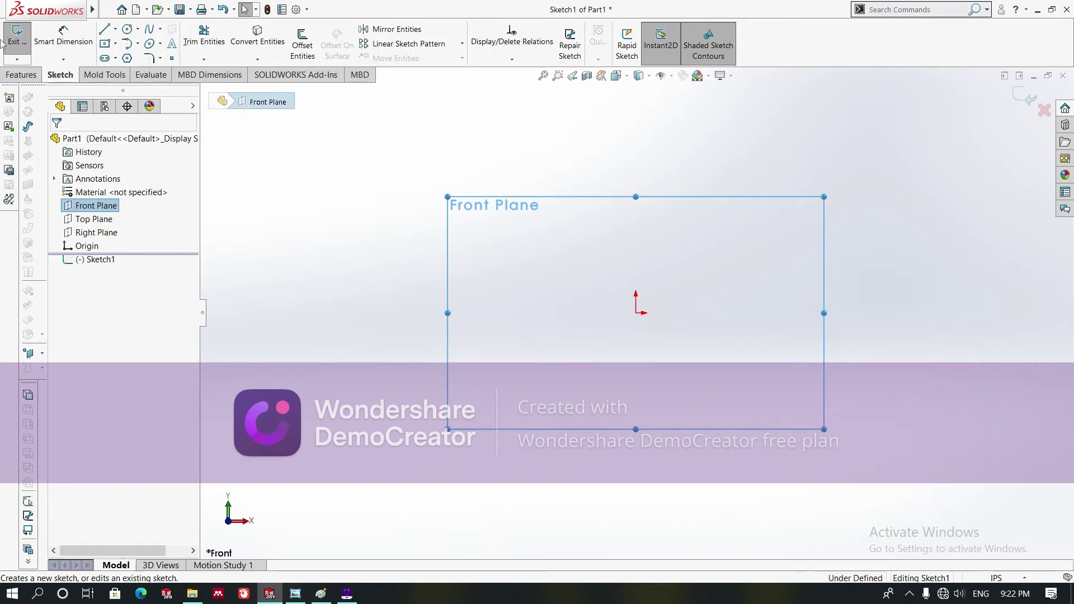
Step: Draw a center rectangle about 5.82 by 1.41 in, centred on the origin
click(115, 43)
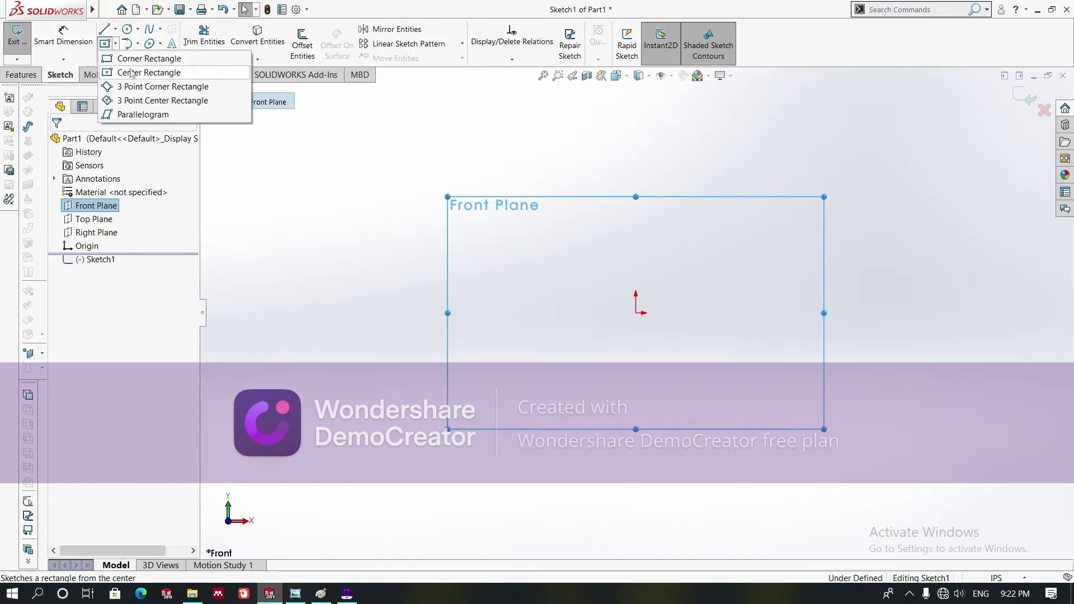
click(136, 72)
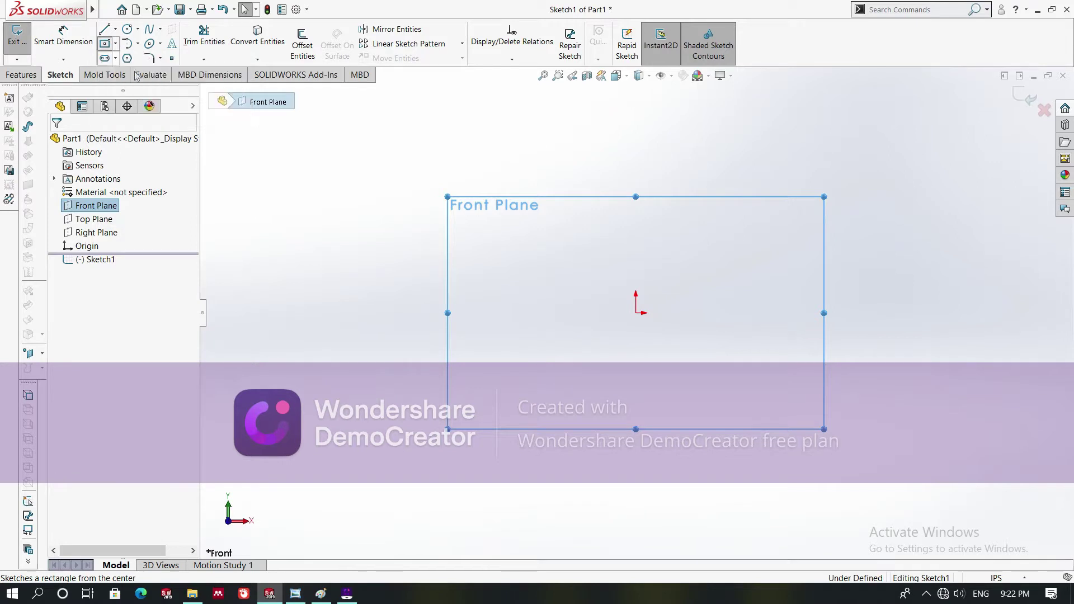
click(635, 313)
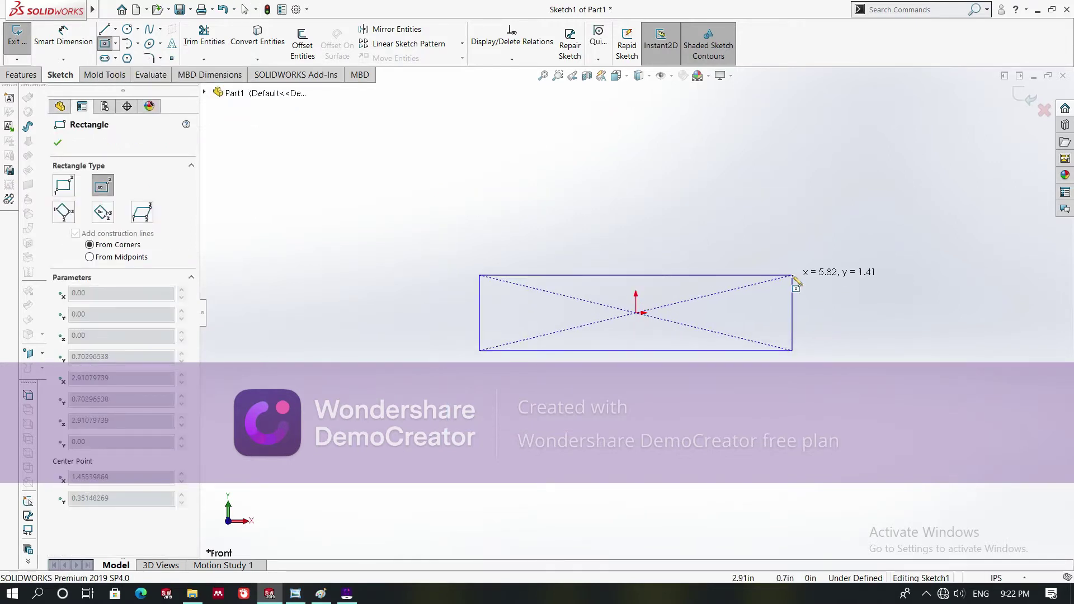
click(792, 275)
right_click(795, 280)
click(822, 283)
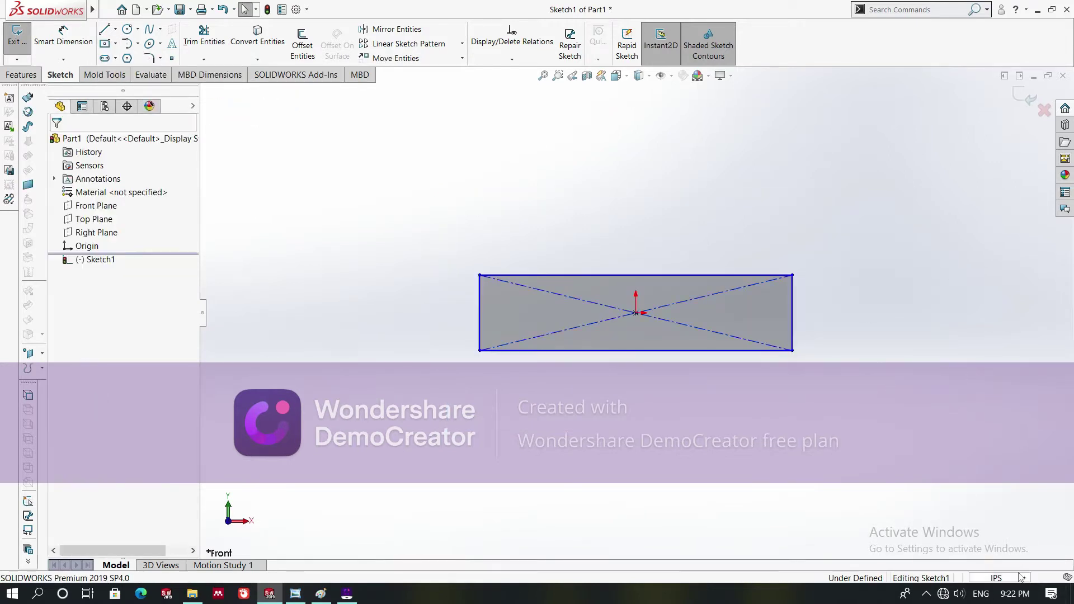
Step: Set the document units to MMGS and resume editing the rectangle sketch
click(998, 578)
click(1002, 527)
key(ctrl+b)
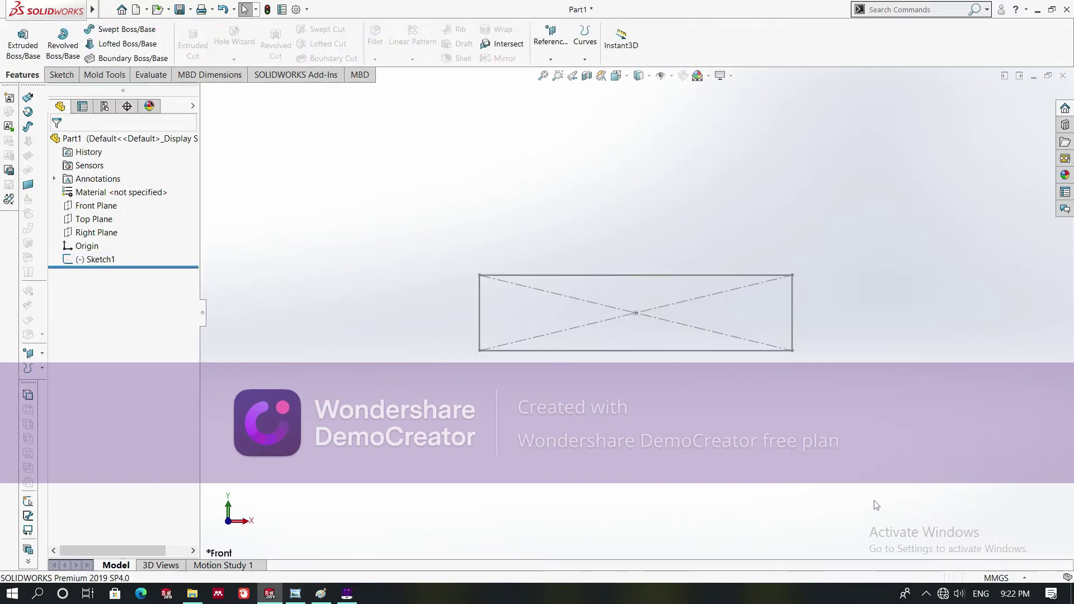
click(222, 9)
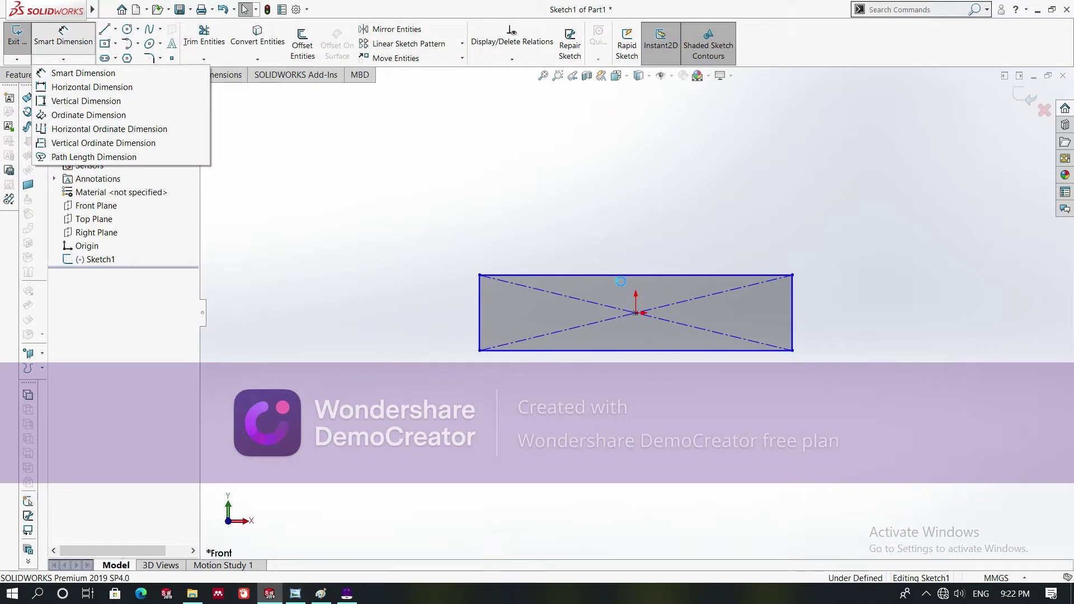
Step: Dimension the rectangle's upper horizontal edge and set its length to 74 mm
click(621, 275)
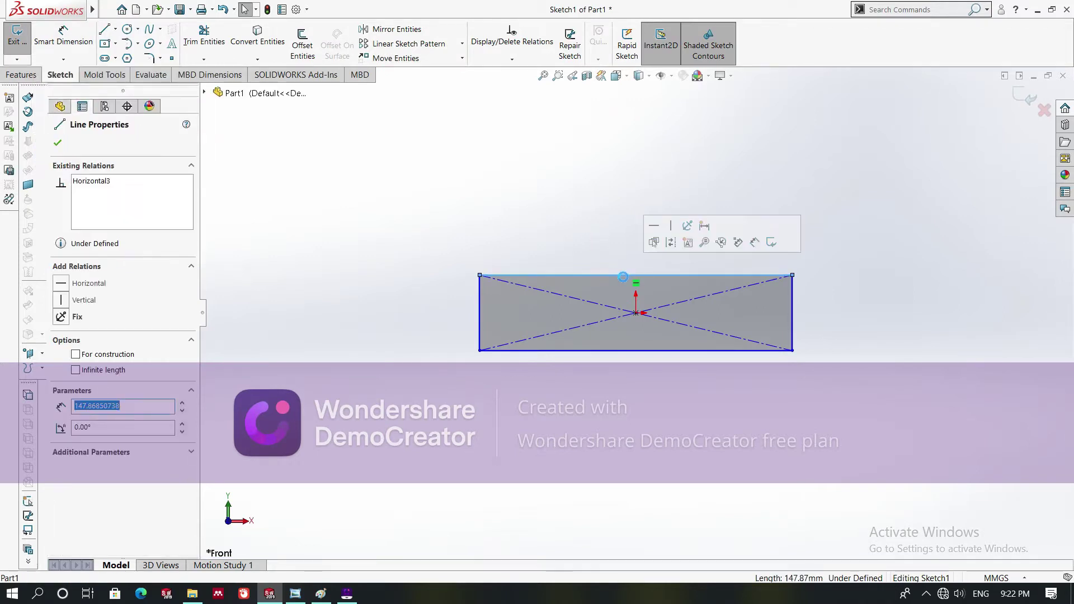
click(63, 37)
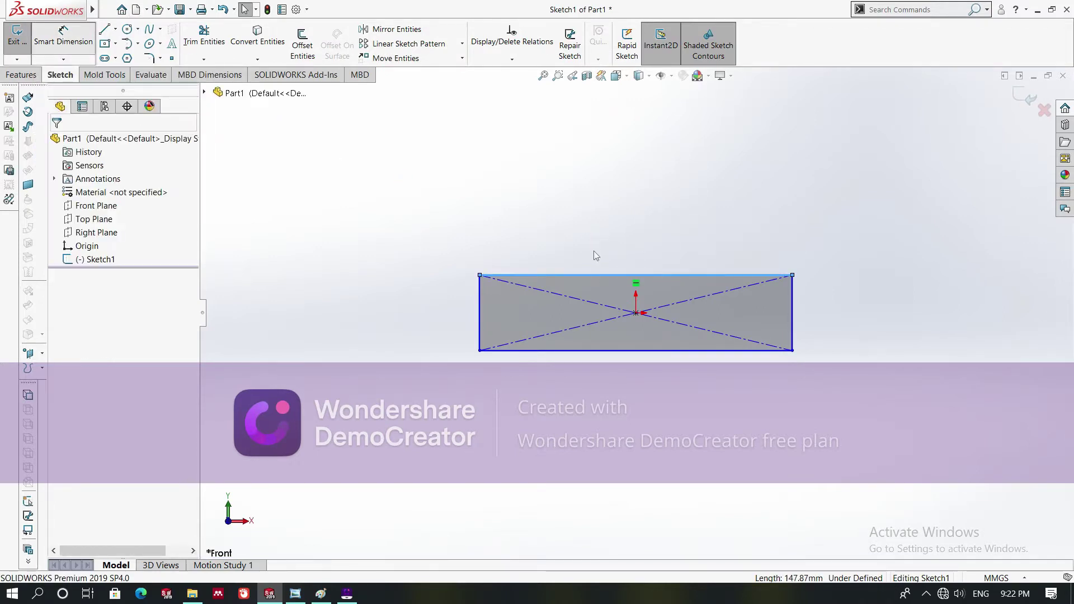
click(603, 276)
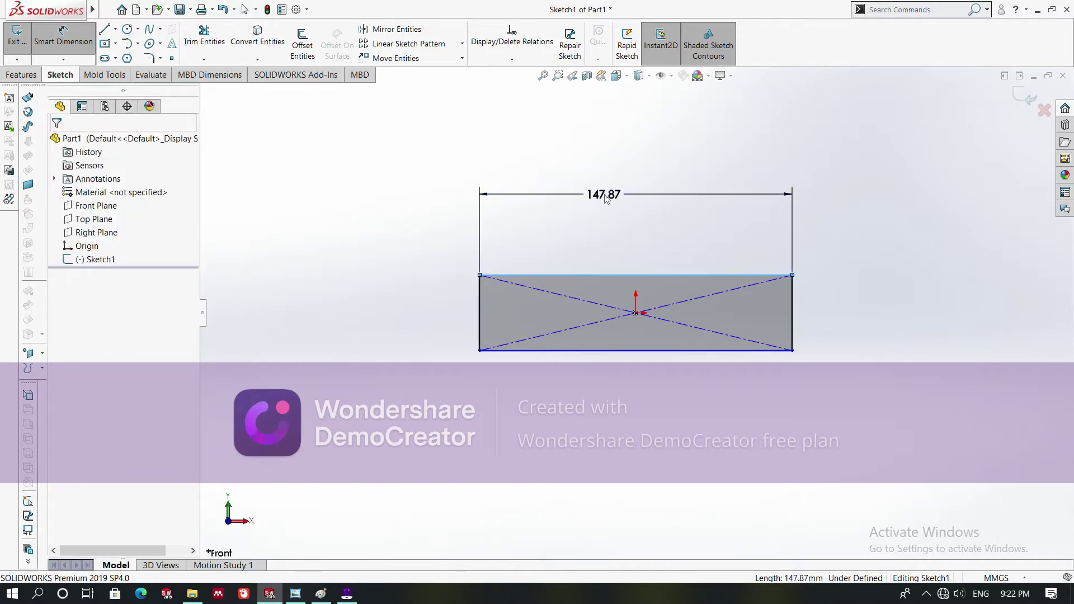
click(605, 196)
key(BackSpace)
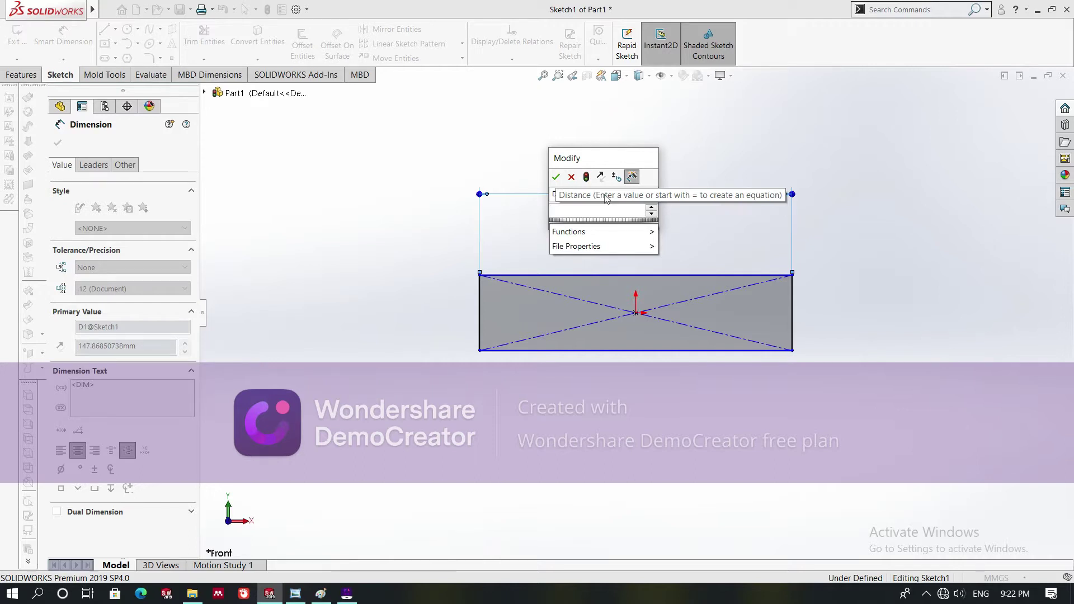
text(74)
key(Return)
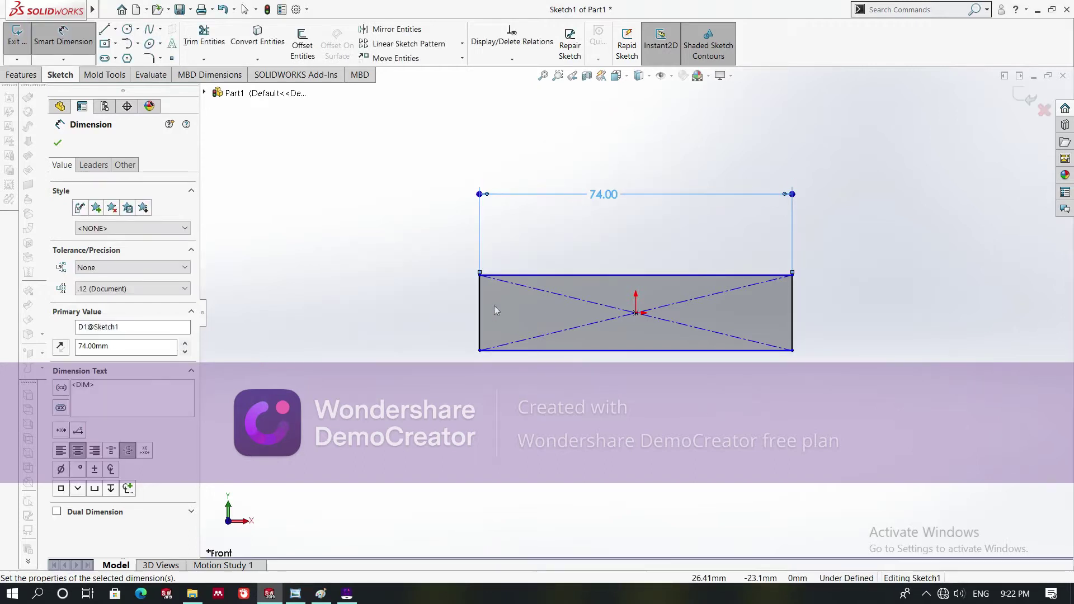
Step: Dimension the rectangle's short vertical side, setting the height to 10 mm
click(478, 302)
click(443, 307)
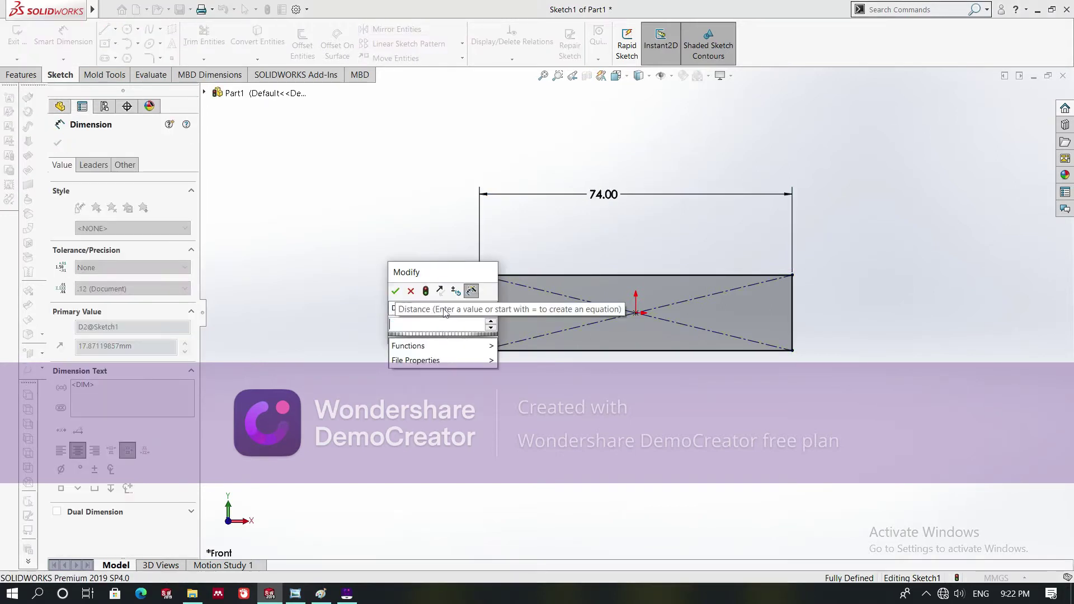
key(Escape)
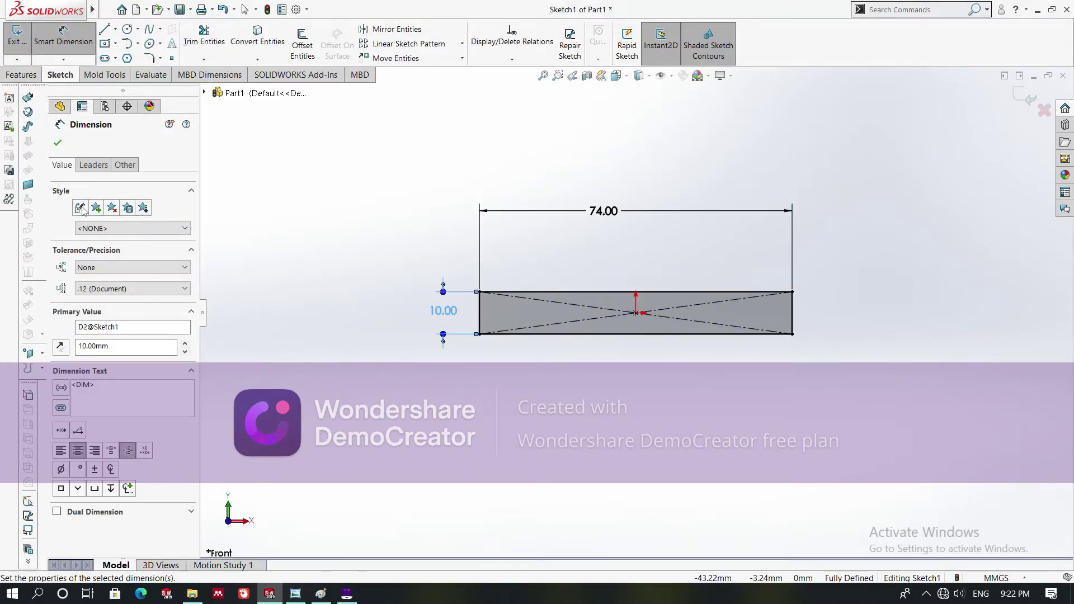
click(58, 143)
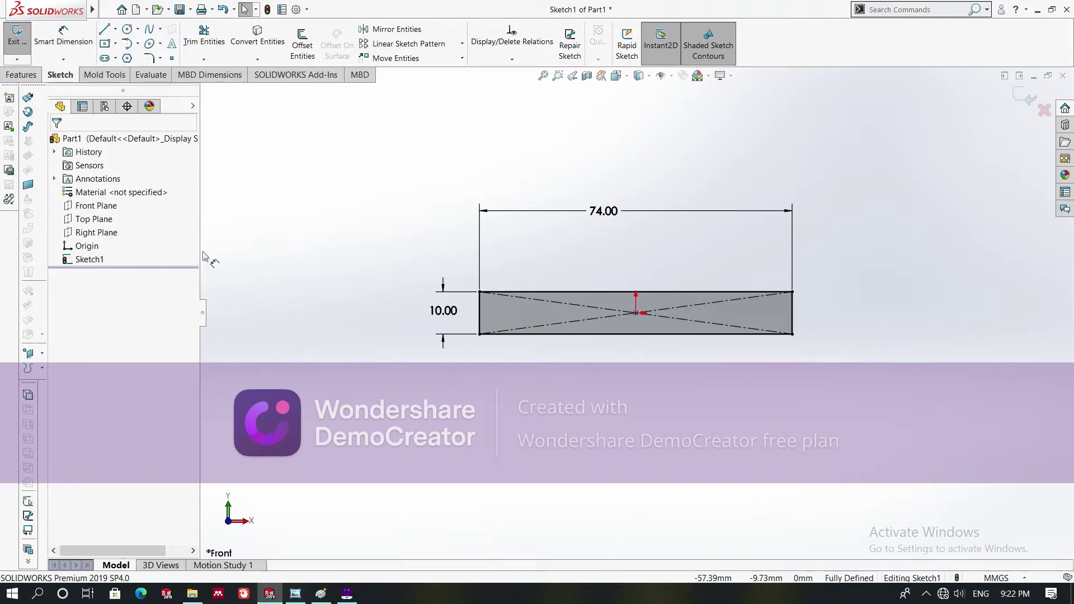
Step: Start an Extruded Boss/Base of the dimensioned rectangle and clear its depth value
click(22, 74)
click(21, 49)
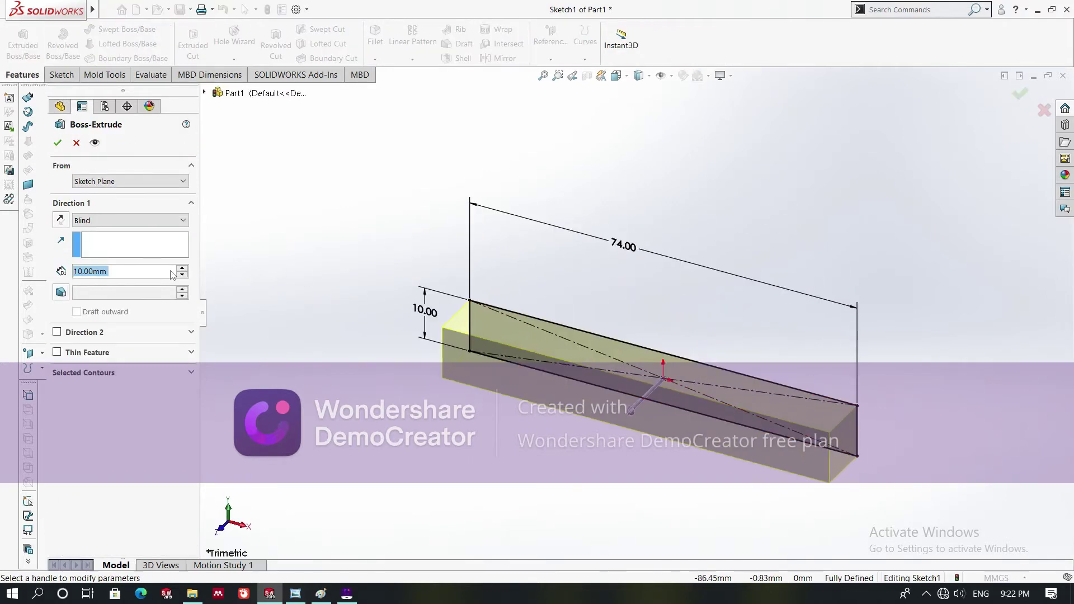
key(BackSpace)
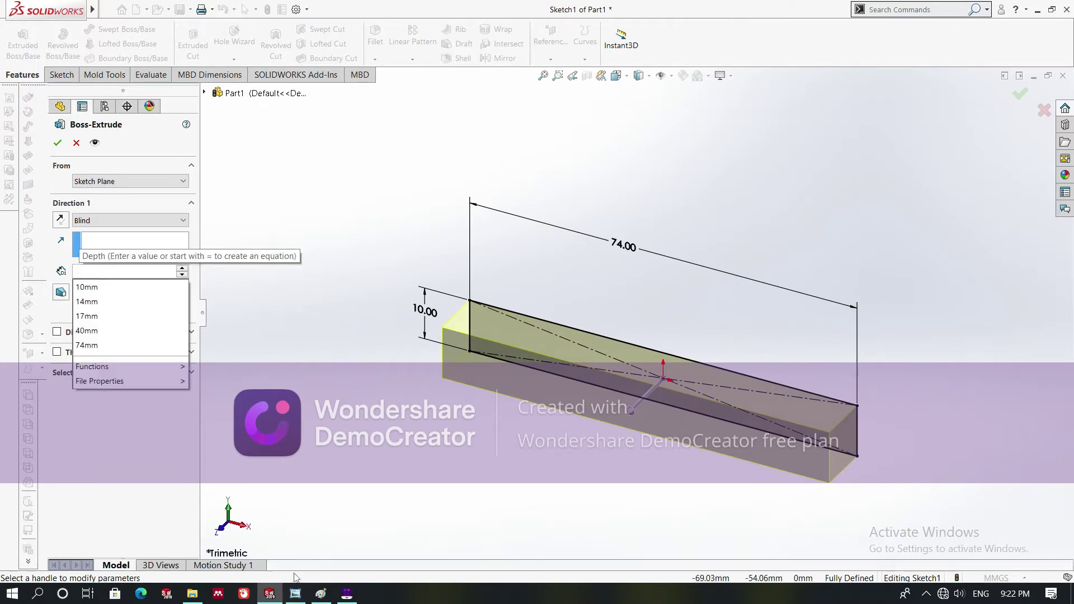
Step: Switch to Paint and mark the 38 depth dimension and the matching side edge of figure (2)'s plan view
click(320, 594)
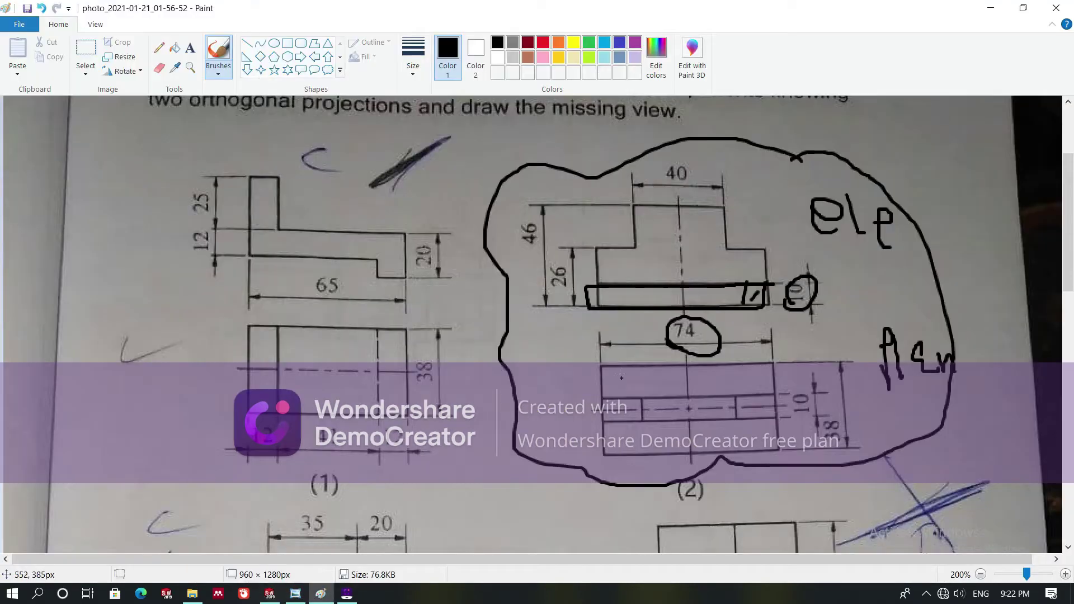
mouse_move(816, 446)
mouse_down()
mouse_move(838, 451)
mouse_move(827, 403)
mouse_up()
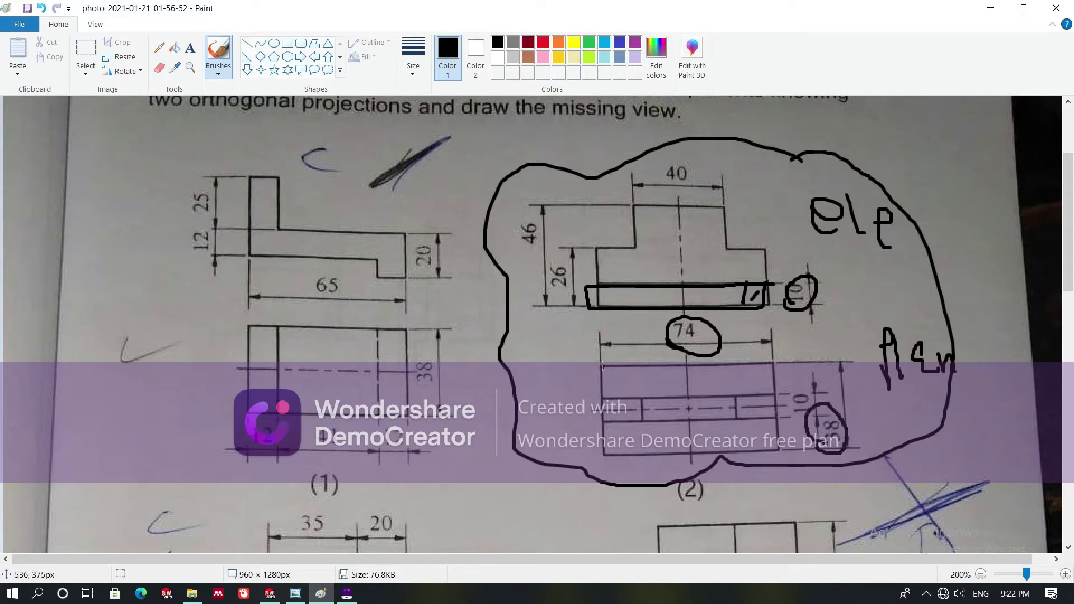
drag(585, 454, 615, 454)
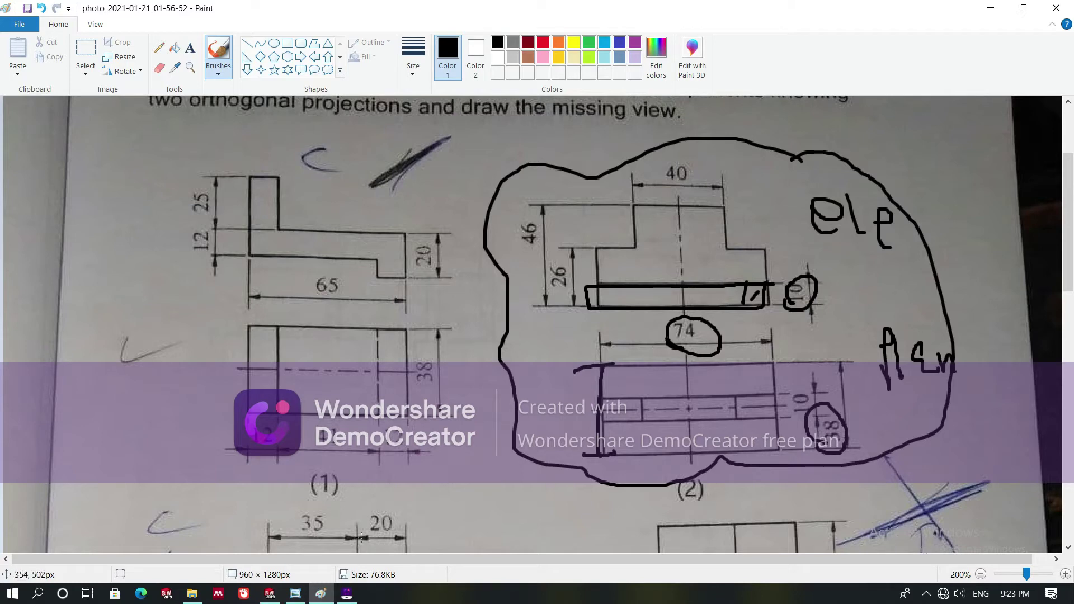
Step: Return to SOLIDWORKS and extrude the rectangle to a blind depth of 38 mm
click(276, 556)
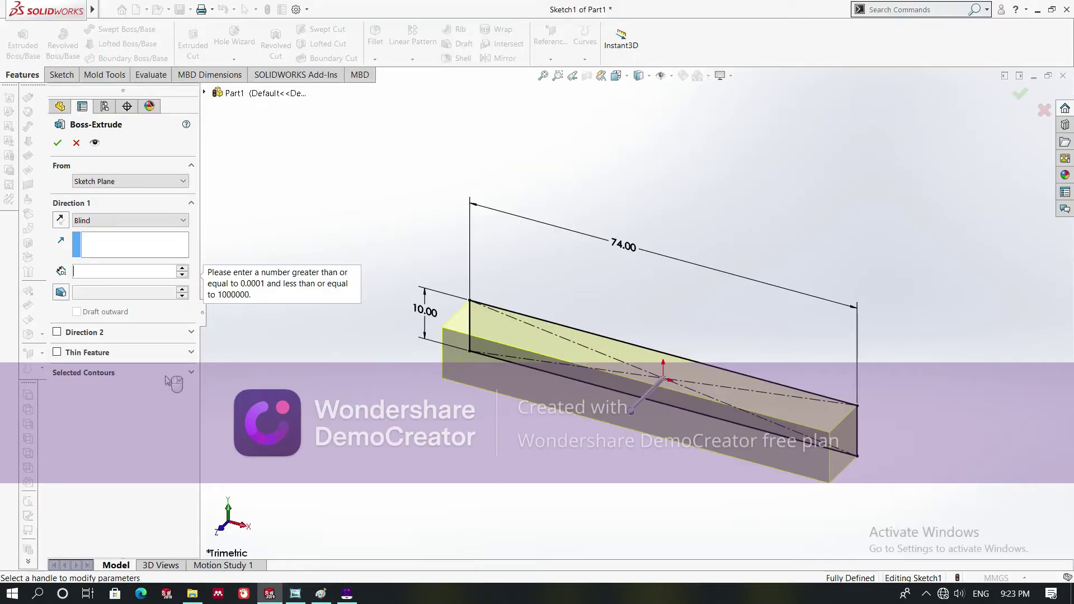
text(38)
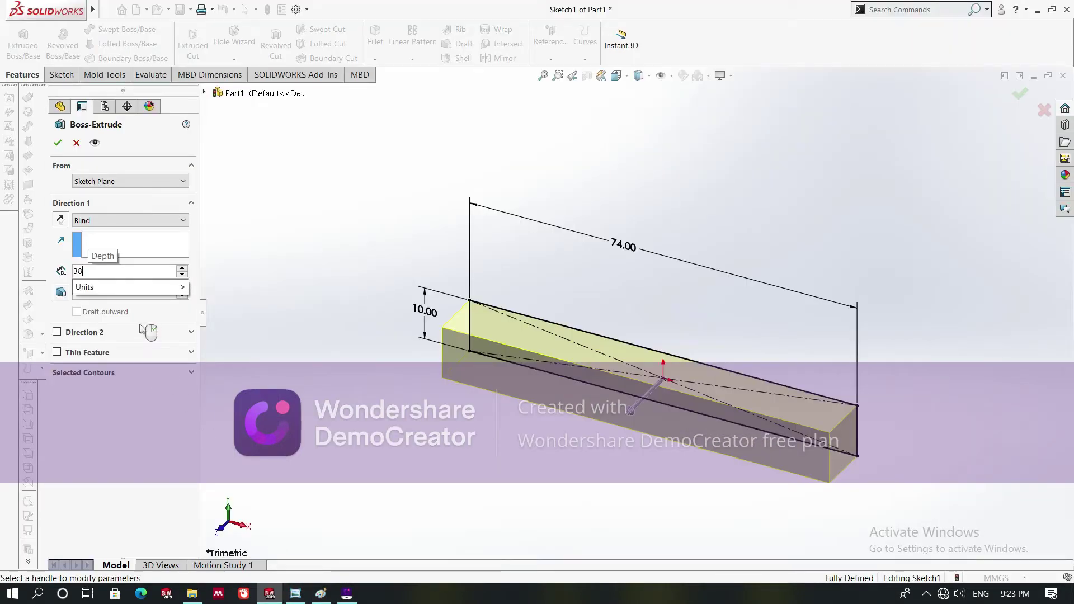
key(Return)
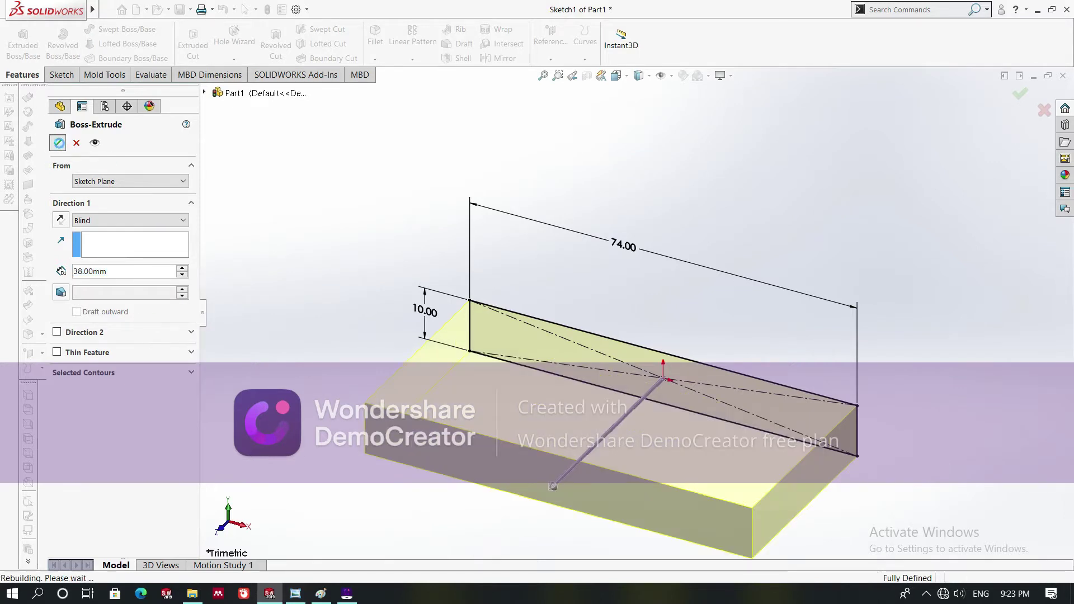
click(57, 143)
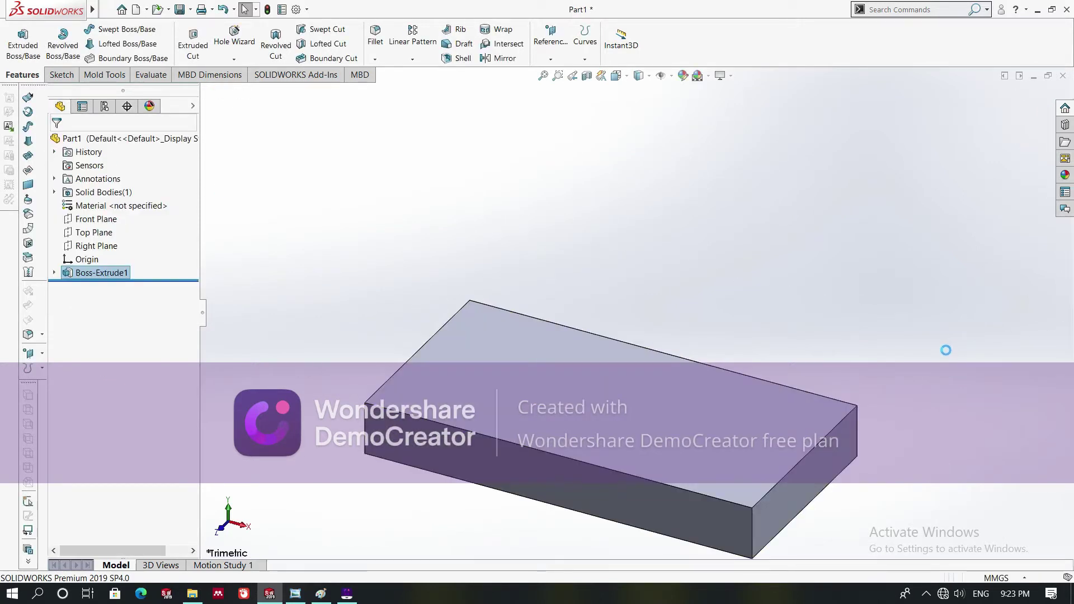
Step: Orient the view normal to the block's upper face and start a sketch on that face
right_click(621, 416)
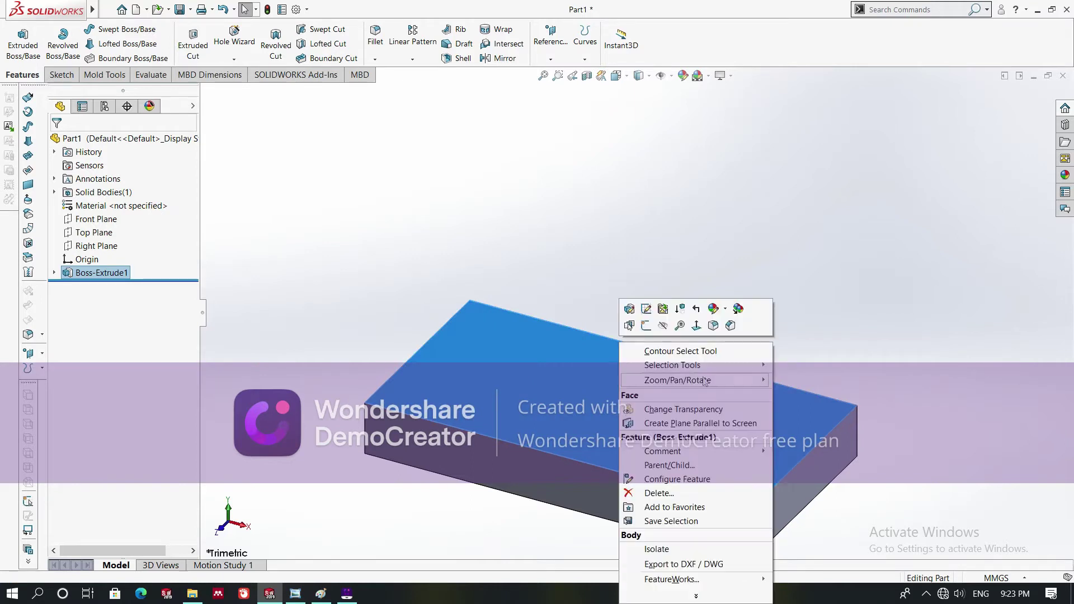
click(731, 325)
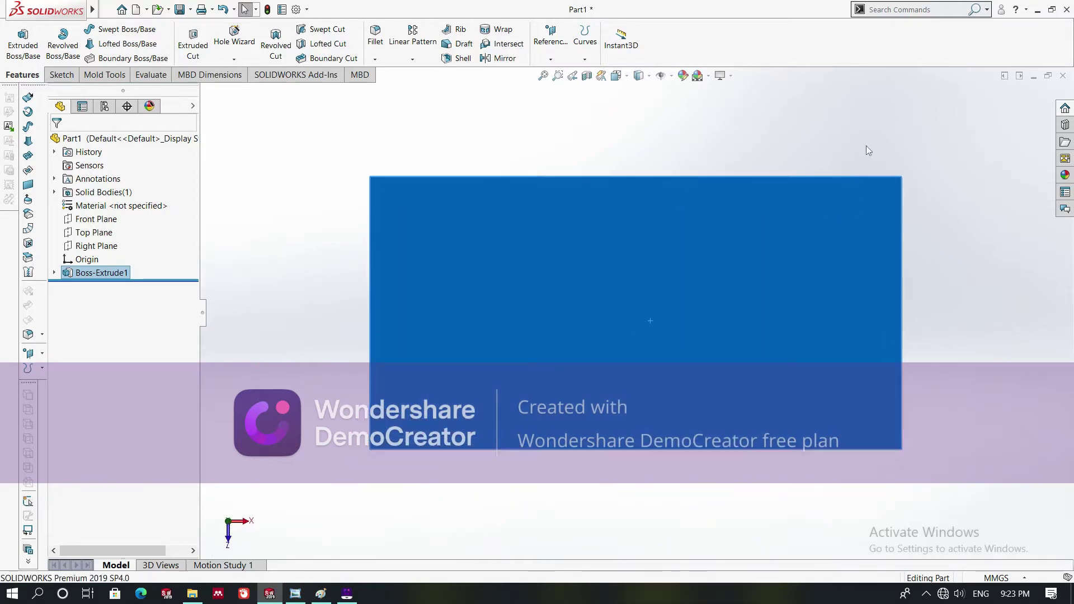
right_click(726, 243)
click(747, 230)
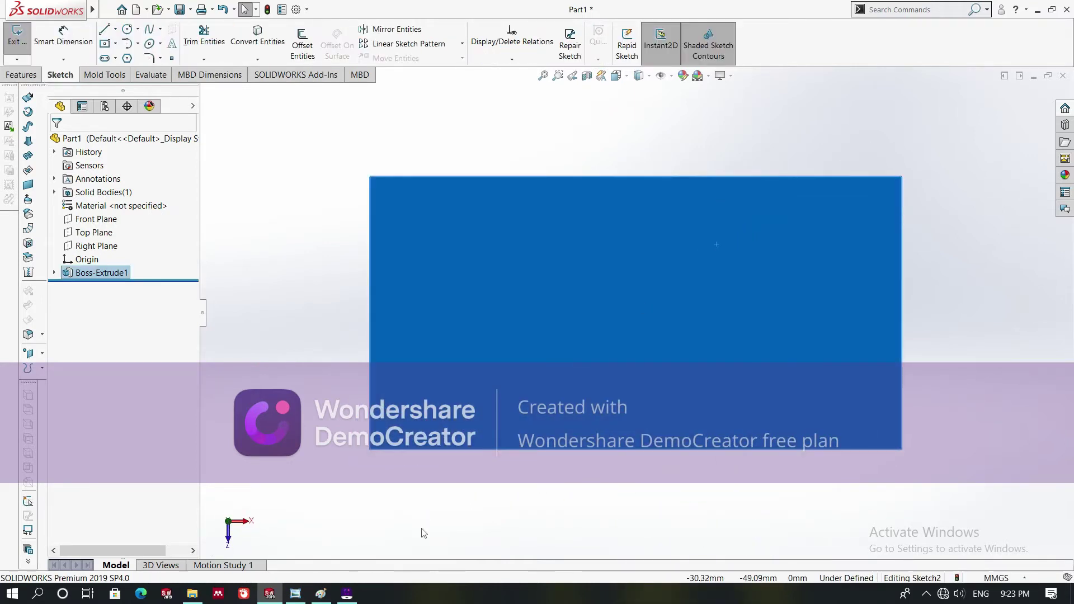
Step: Switch to Paint and mark figure (2)'s middle block with hatching, a height of 16, and its 74 and 10 dimensions
click(321, 593)
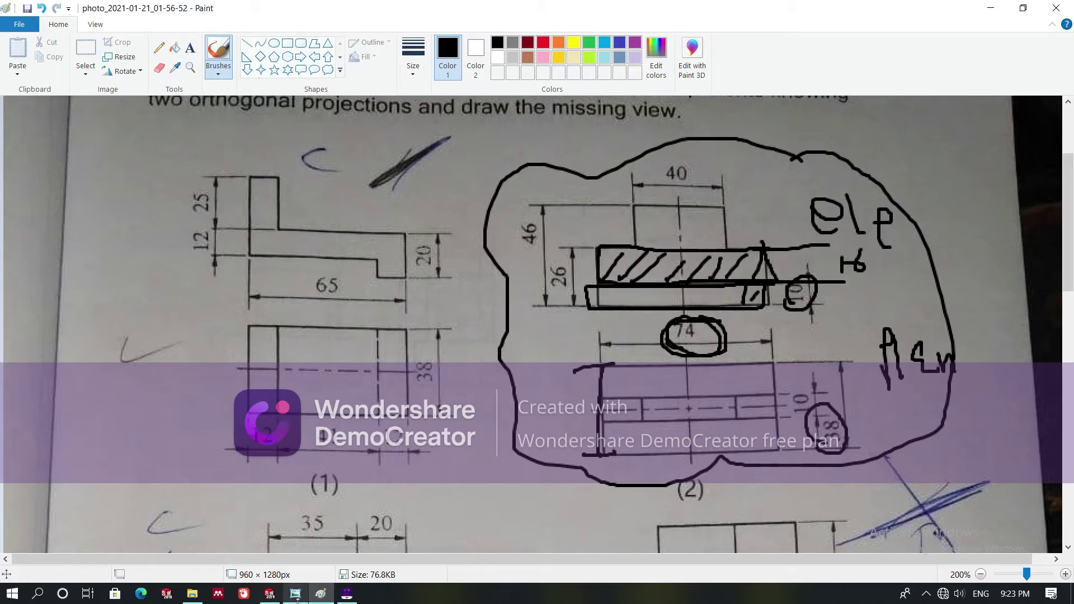
mouse_move(346, 591)
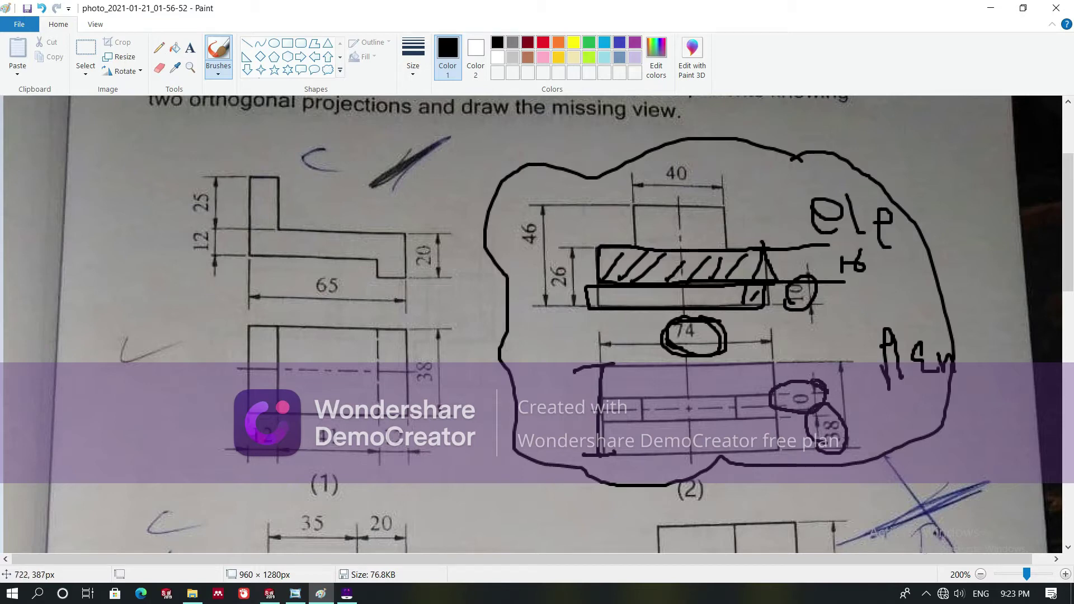
Step: Undo all freehand markings on the drawing photo, including the outline around figure (2) and the handwritten view labels
click(42, 8)
click(42, 8)
click(42, 9)
click(42, 9)
click(42, 9)
click(41, 9)
click(42, 8)
click(42, 9)
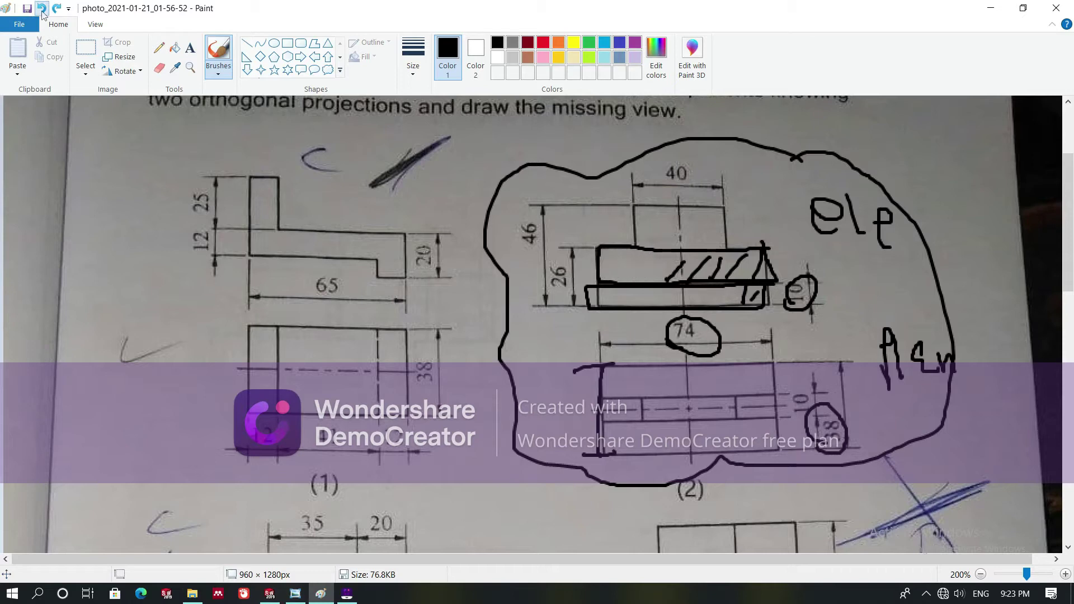
click(42, 8)
click(42, 9)
click(42, 9)
click(42, 9)
click(42, 9)
click(42, 8)
click(42, 8)
click(42, 8)
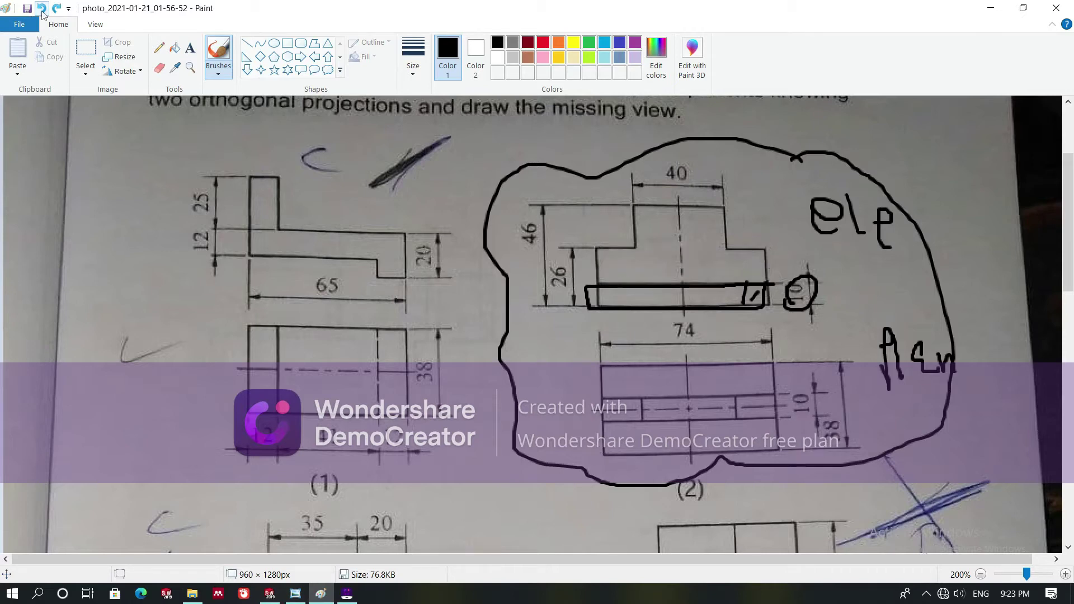
click(42, 8)
click(42, 8)
click(42, 8)
click(42, 9)
click(42, 9)
click(42, 8)
click(42, 8)
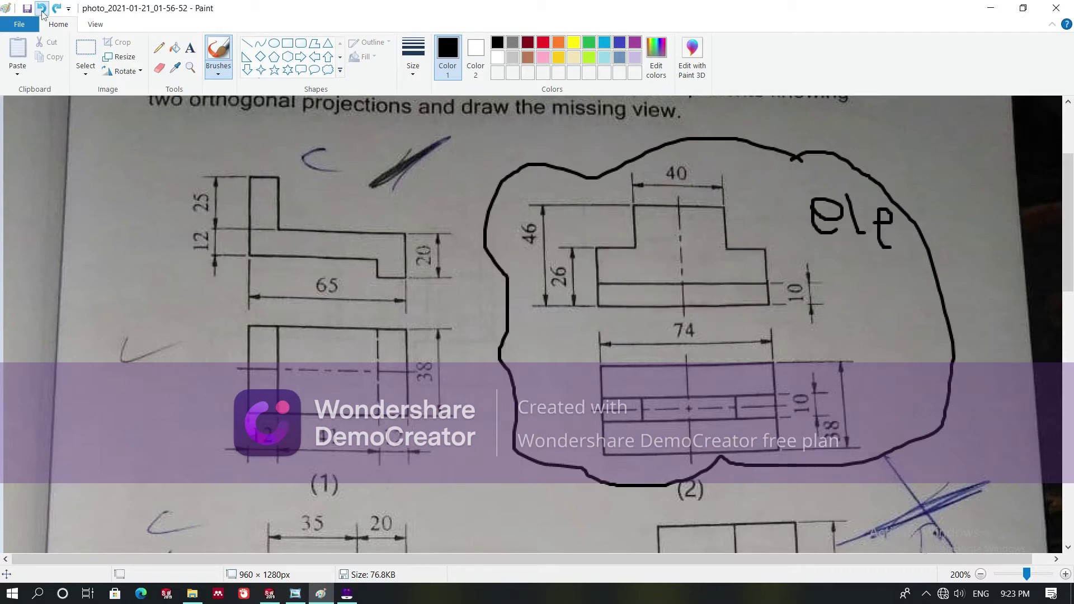
click(42, 9)
click(42, 8)
click(42, 9)
click(42, 9)
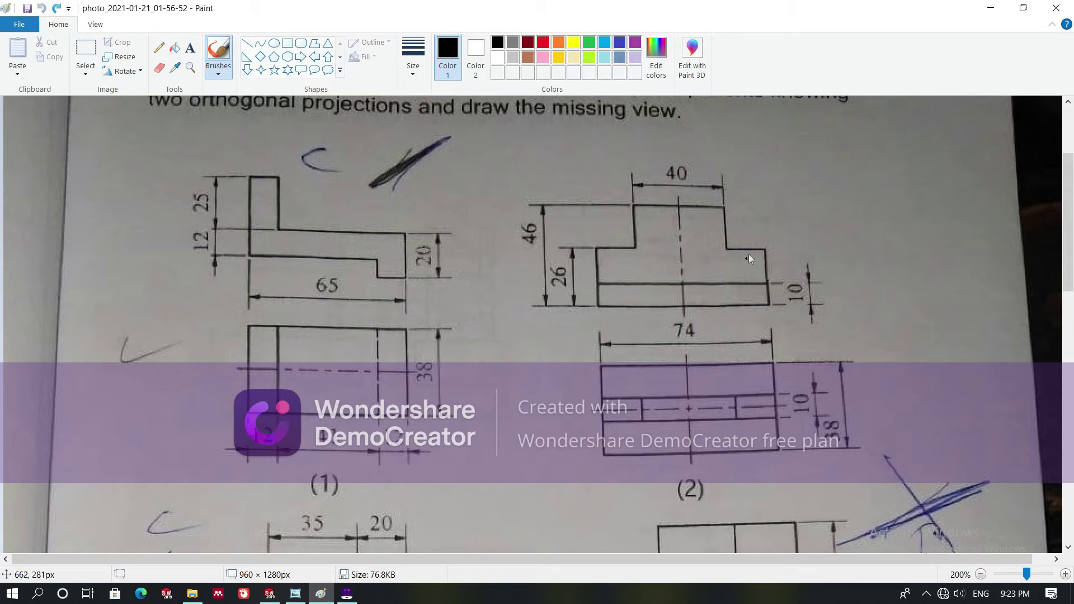
Step: Outline figure (2)'s middle block in the front view and circle its 10 dimension beside the plan view
mouse_move(764, 248)
mouse_down()
mouse_move(590, 252)
mouse_move(593, 278)
mouse_move(743, 282)
mouse_up()
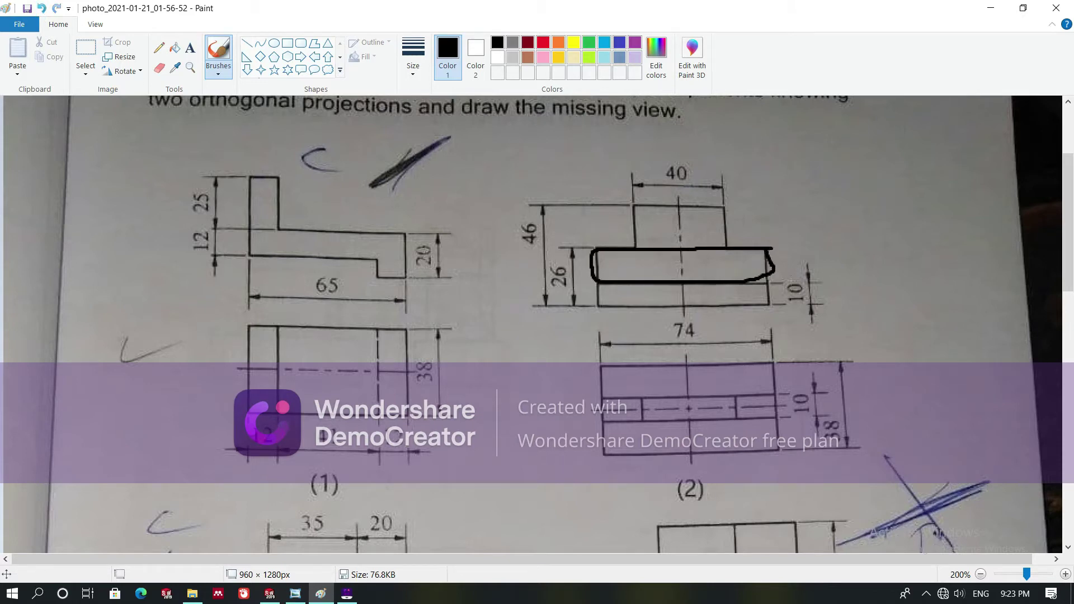
mouse_move(809, 391)
mouse_down()
mouse_move(787, 404)
mouse_move(823, 402)
mouse_up()
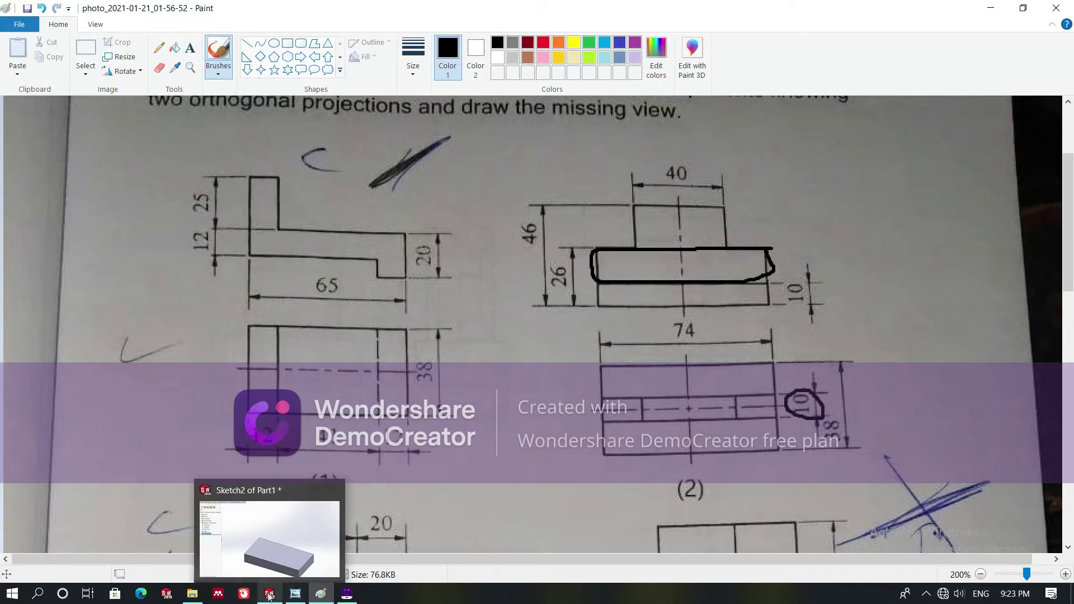
Step: Return to SOLIDWORKS and sketch a corner rectangle about 74 × 16 mm across the full width of the block's upper face
key(alt+Tab)
right_click(624, 300)
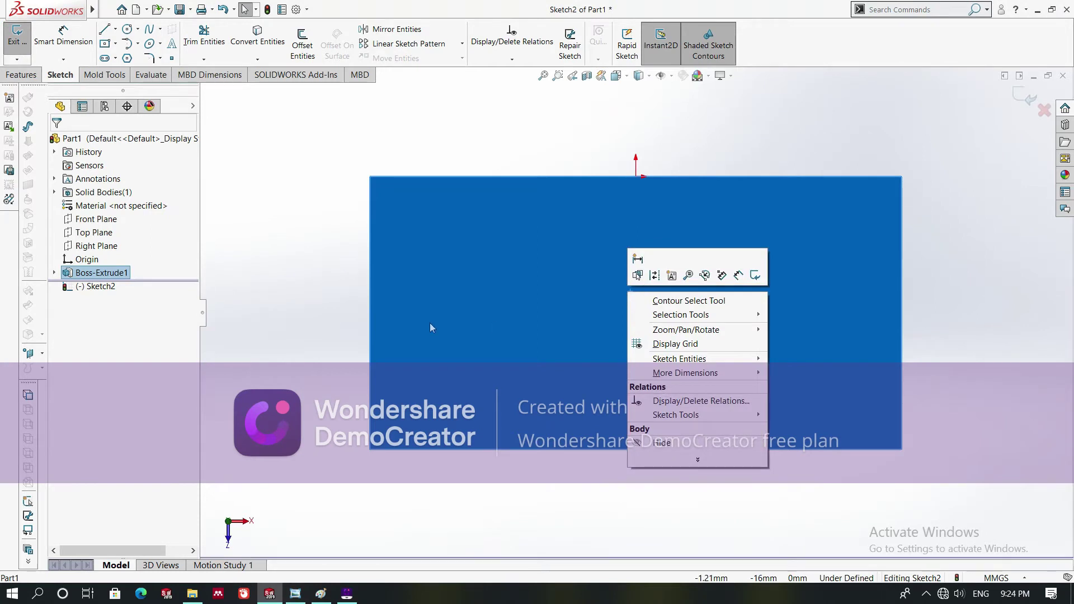
click(280, 292)
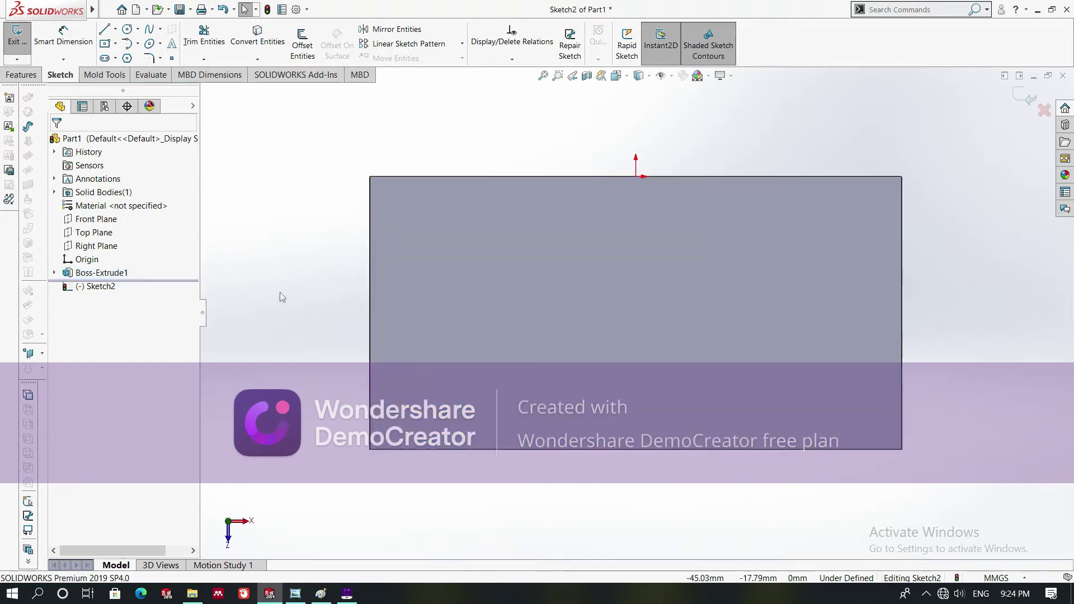
click(115, 44)
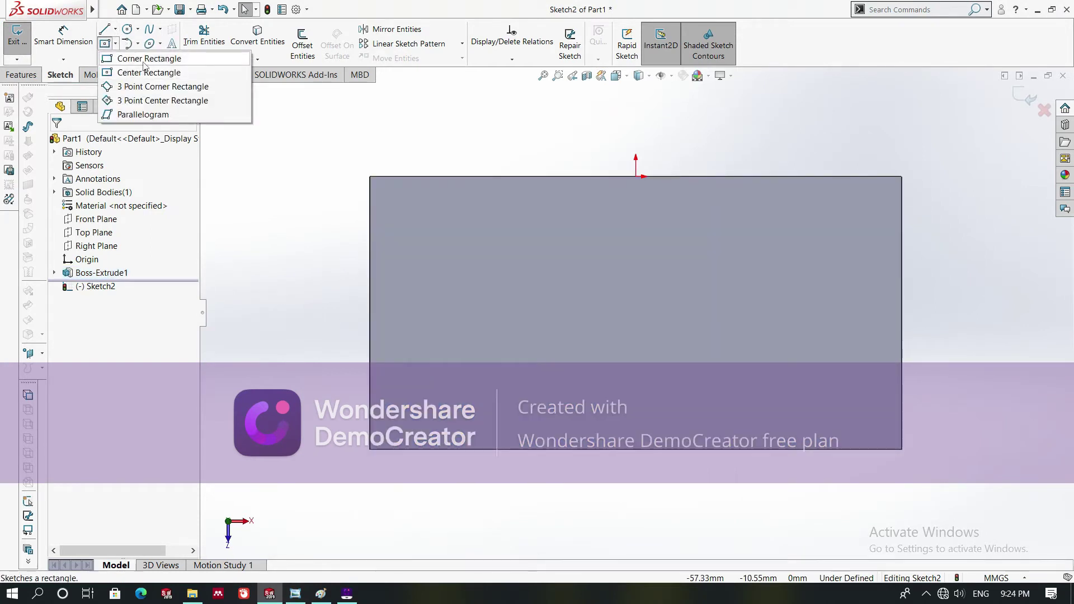
click(144, 61)
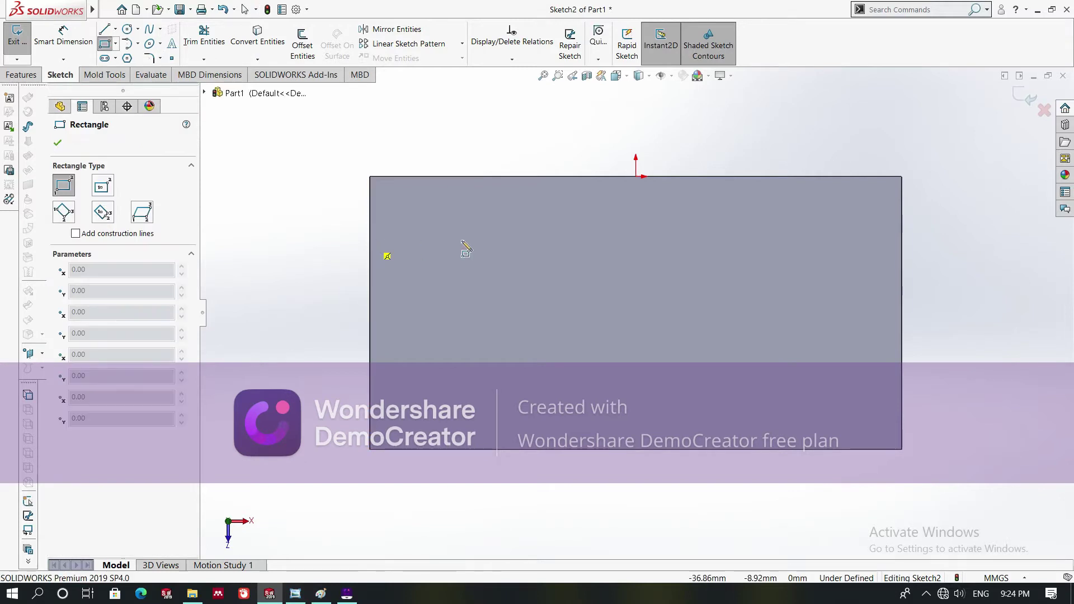
click(369, 242)
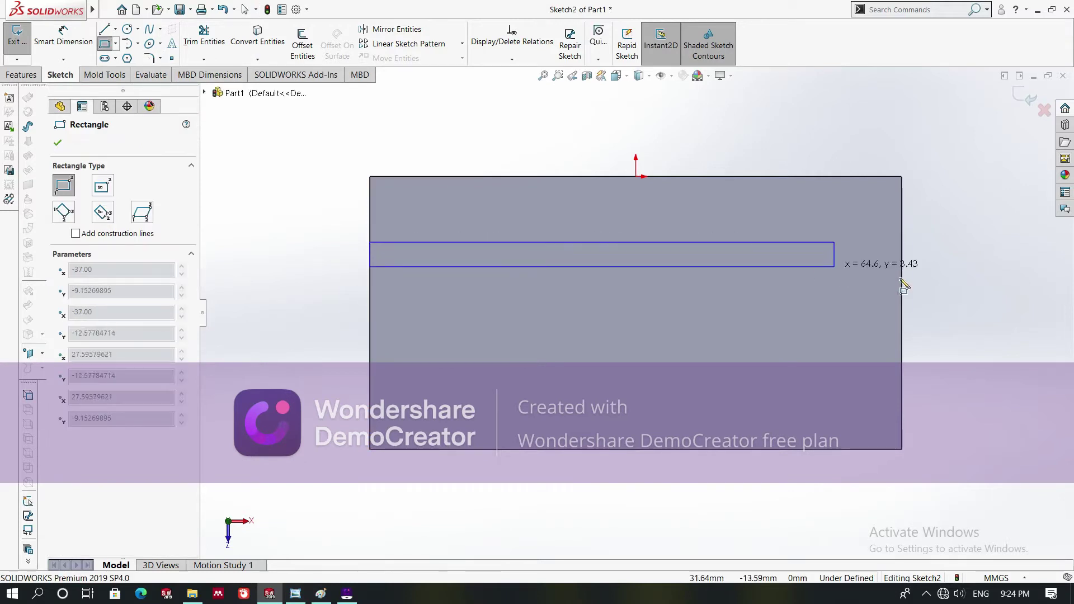
click(901, 354)
right_click(903, 356)
key(Escape)
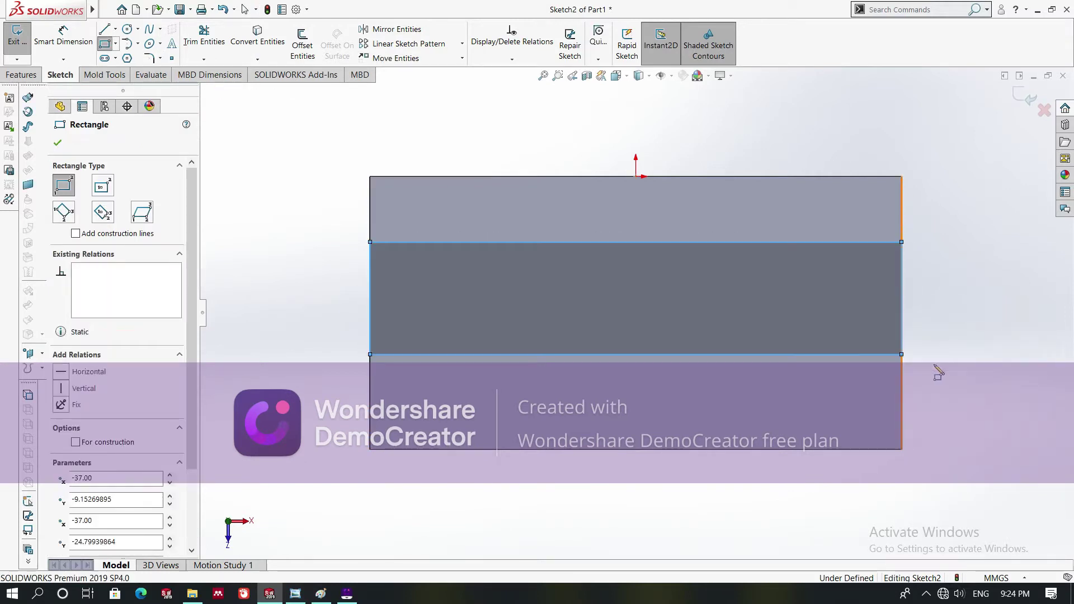
key(Escape)
Step: Dimension the rectangle's short side and set it to 10 mm
click(63, 35)
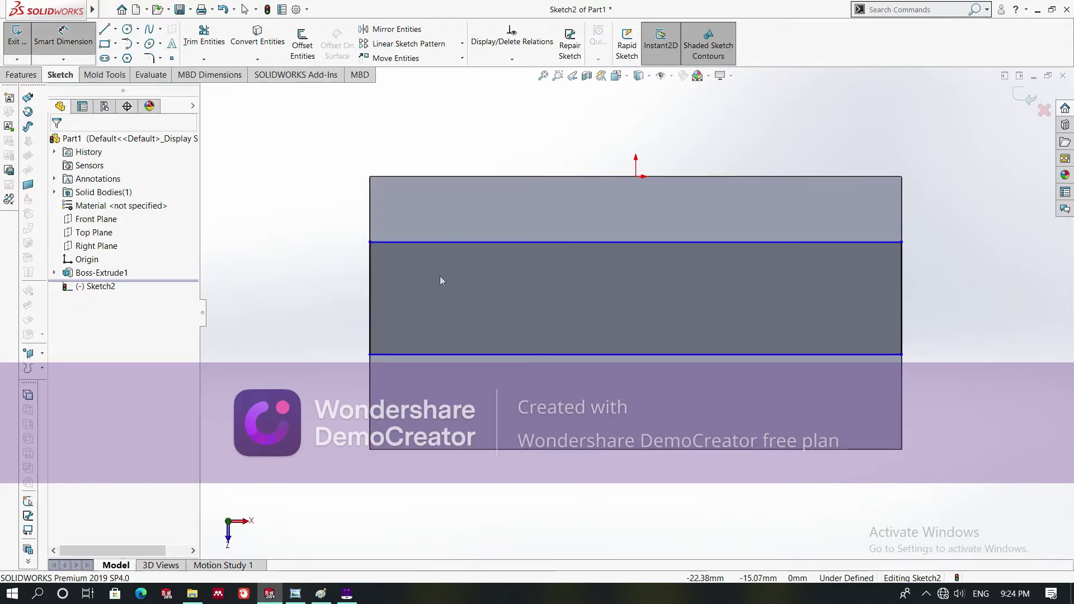
click(370, 287)
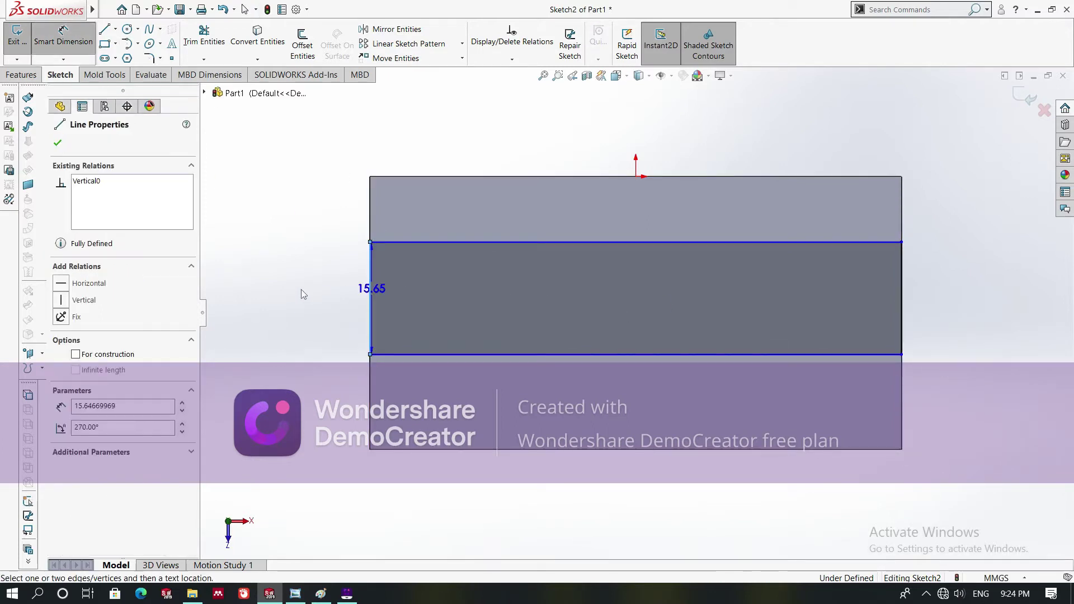
click(301, 290)
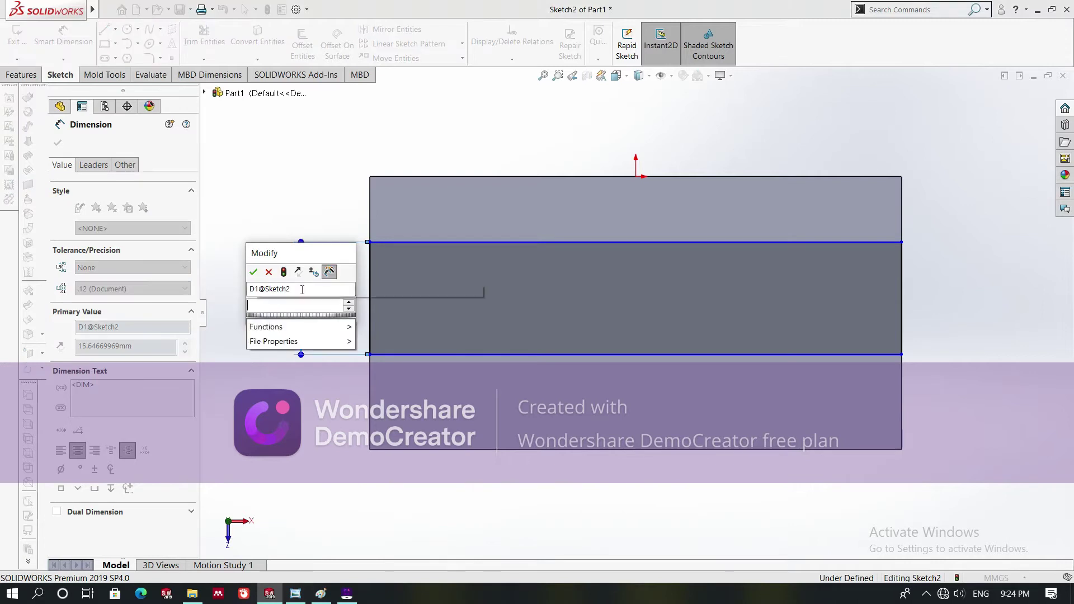
text(10)
key(Return)
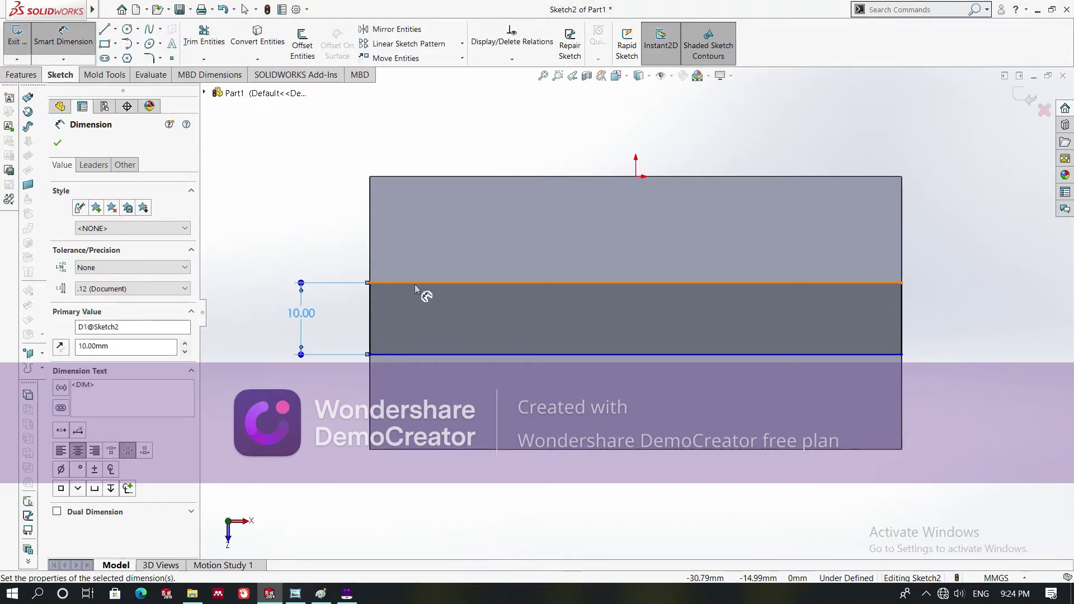
Step: Add a dimension to the rectangle's upper long edge and try to edit its driven value
click(414, 283)
click(285, 208)
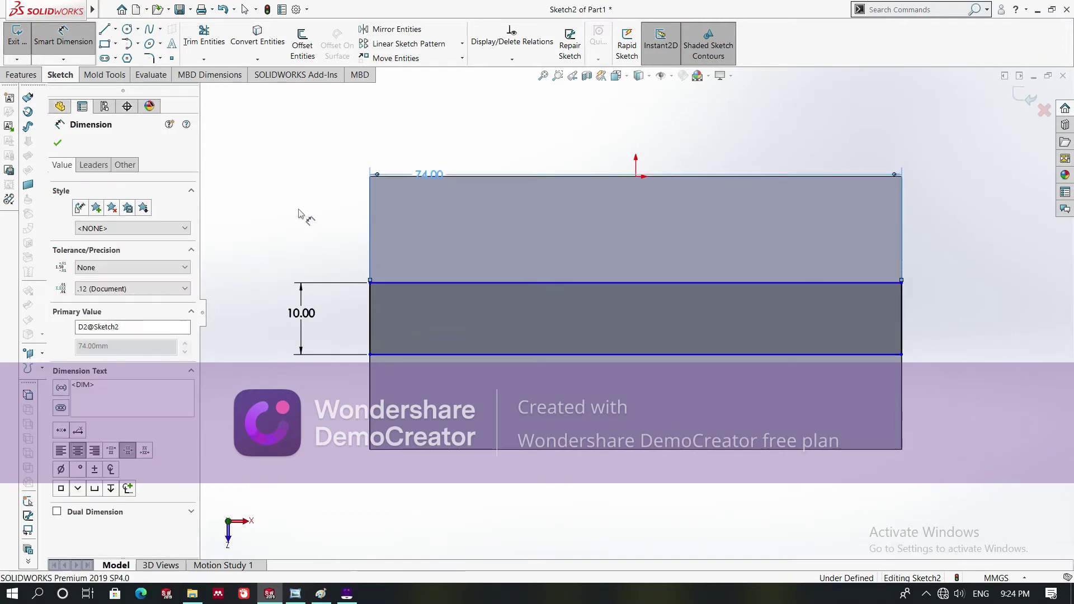
double_click(427, 177)
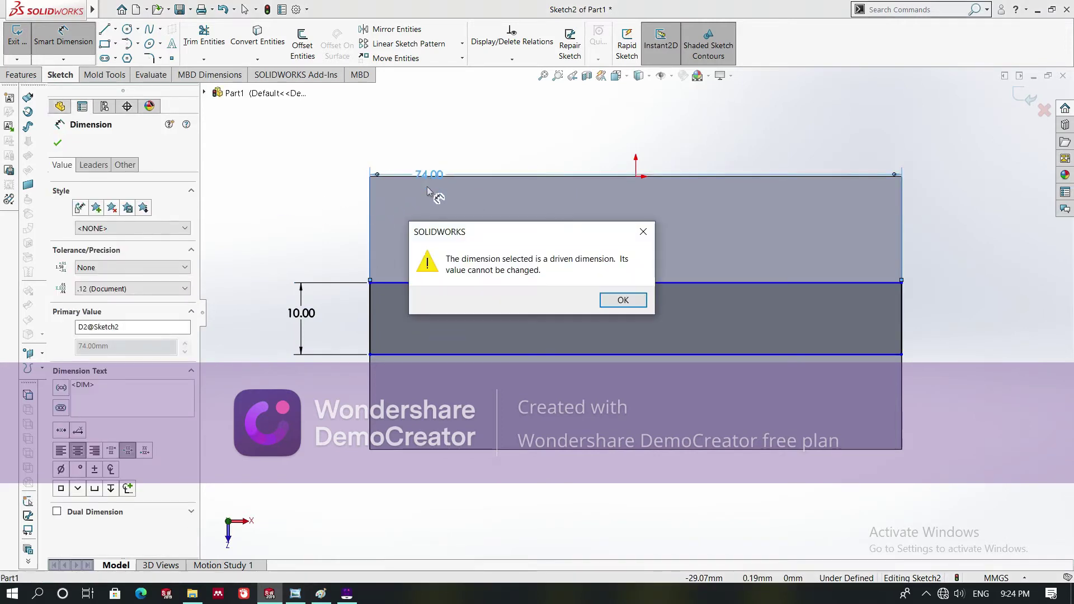
click(620, 301)
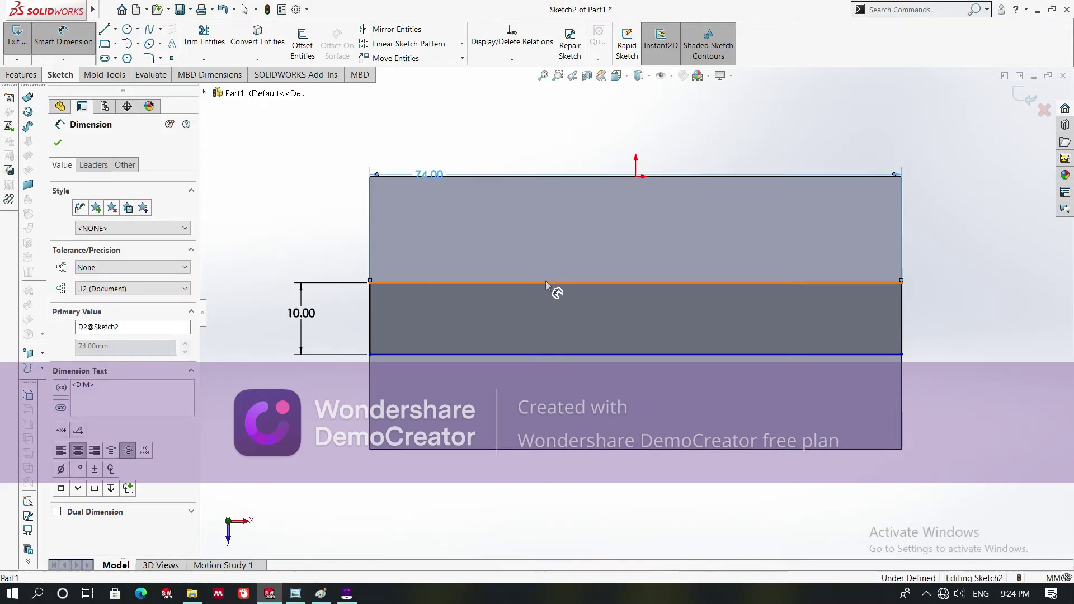
Step: Set the distance between the block face's upper edge and the rectangle's upper edge to 14 mm
click(566, 177)
click(391, 283)
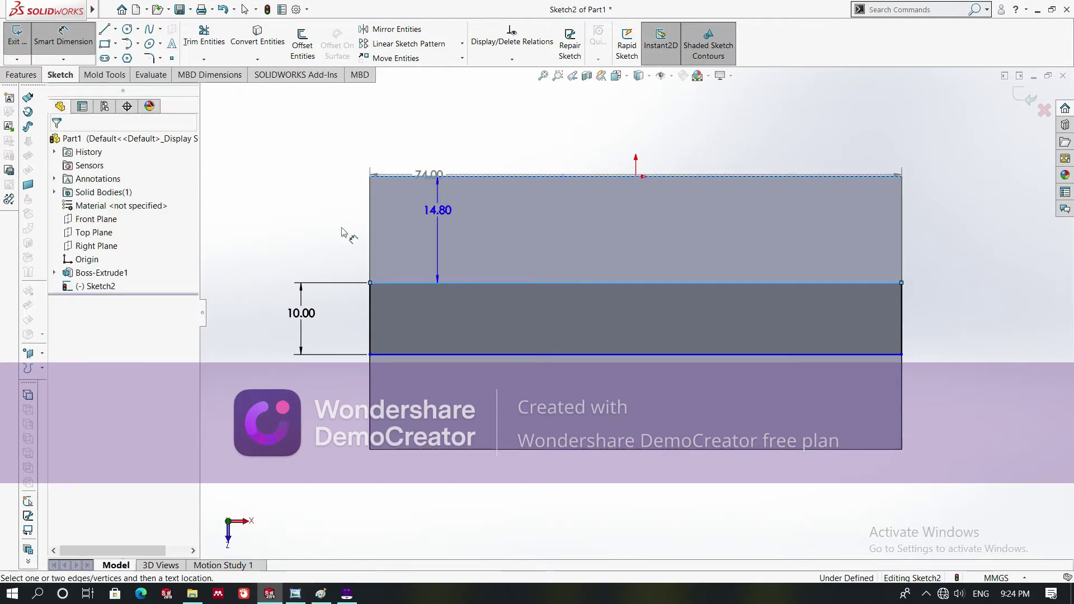
click(328, 231)
key(BackSpace)
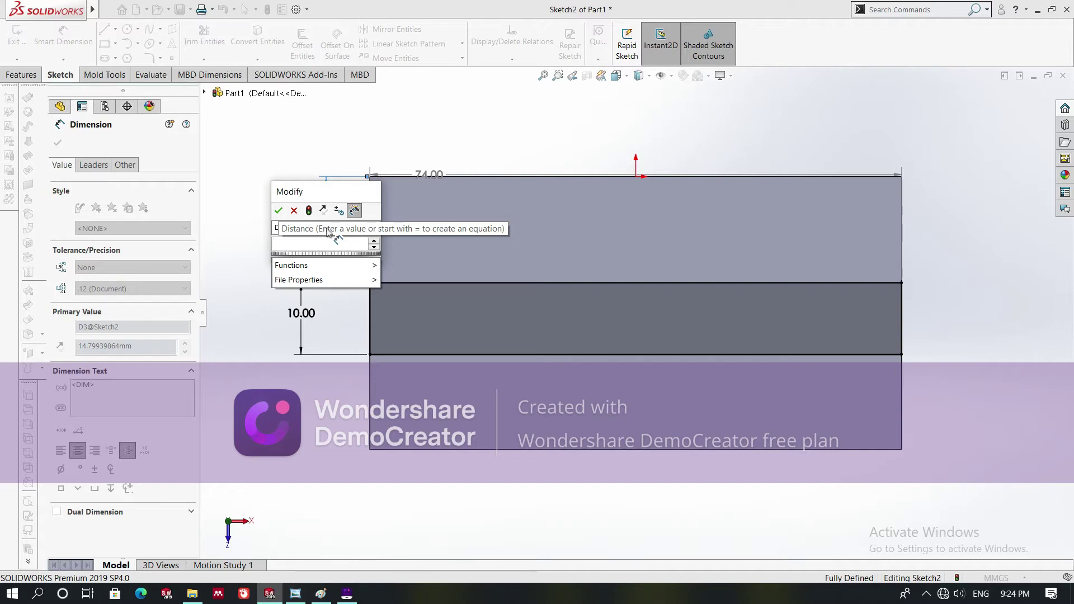
text(14)
key(Return)
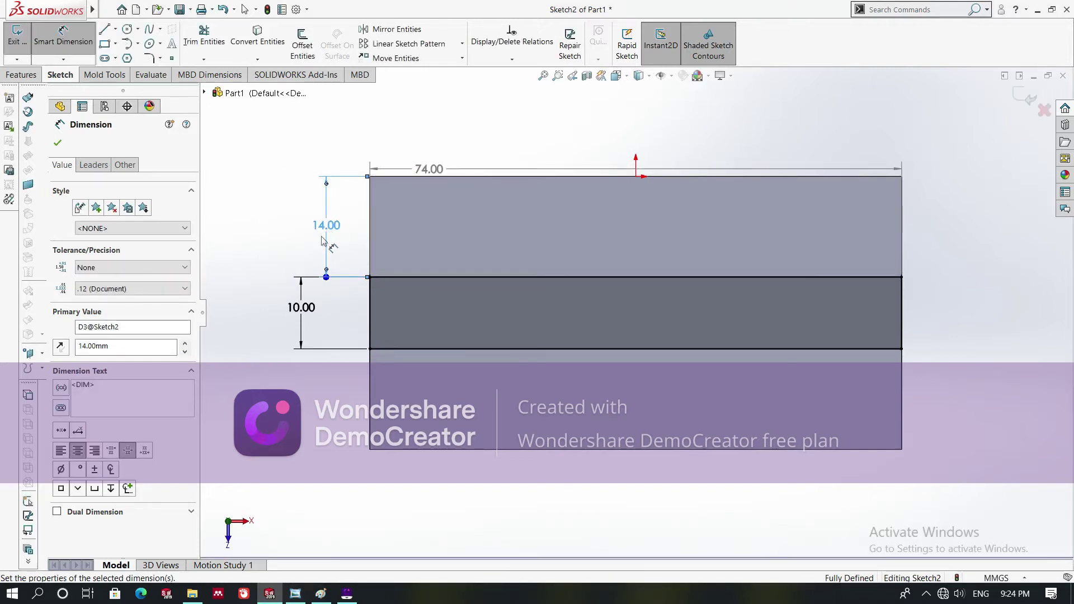
Step: Add a driven dimension between the rectangle's lower edge and the block face's lower edge, and clear the selections
click(413, 349)
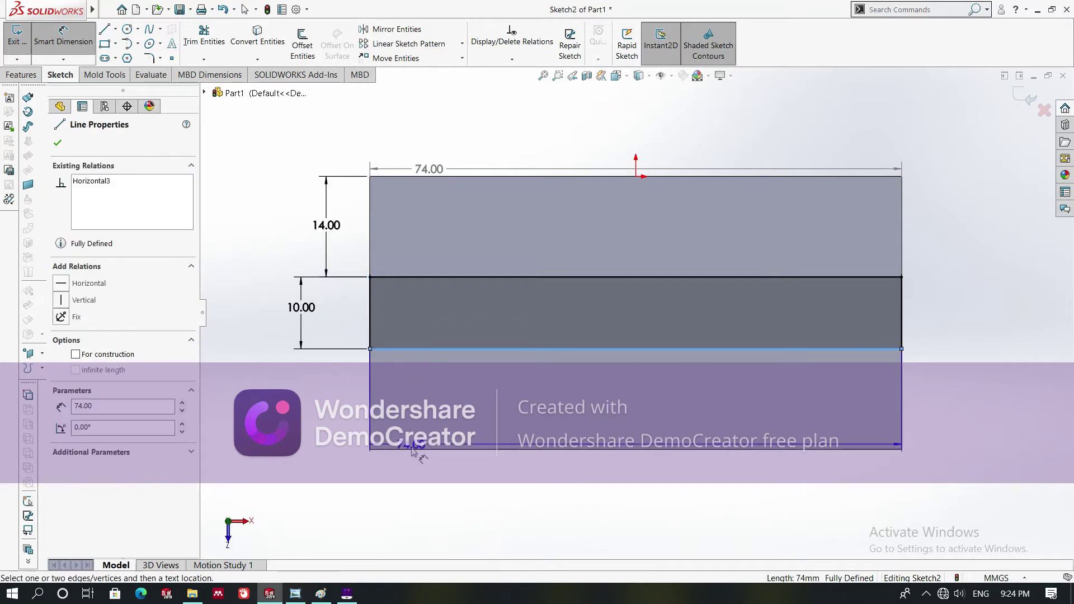
click(417, 449)
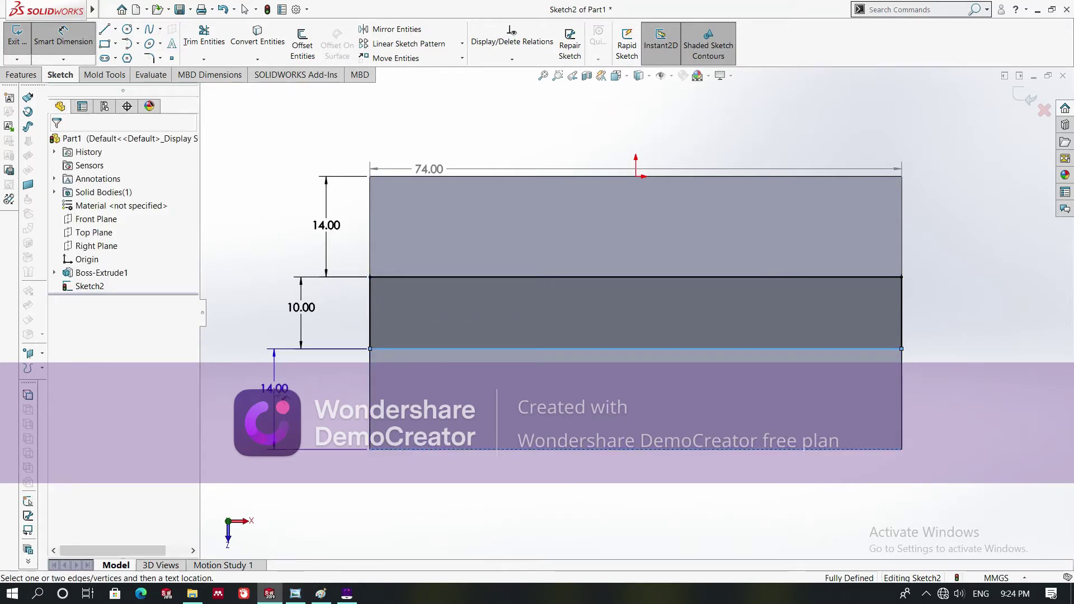
click(256, 371)
right_click(267, 355)
key(Escape)
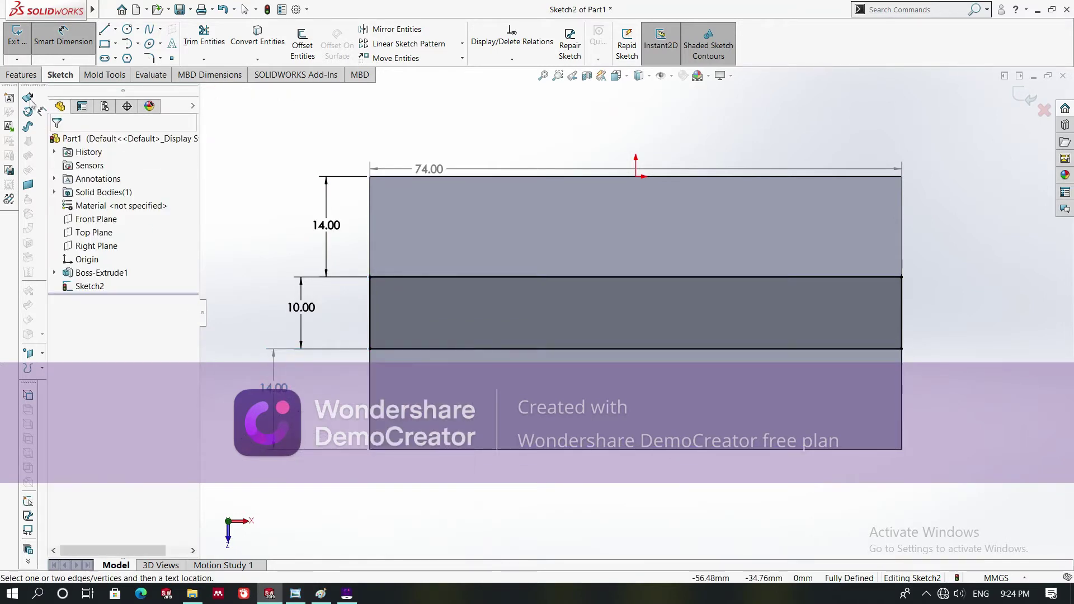
right_click(274, 361)
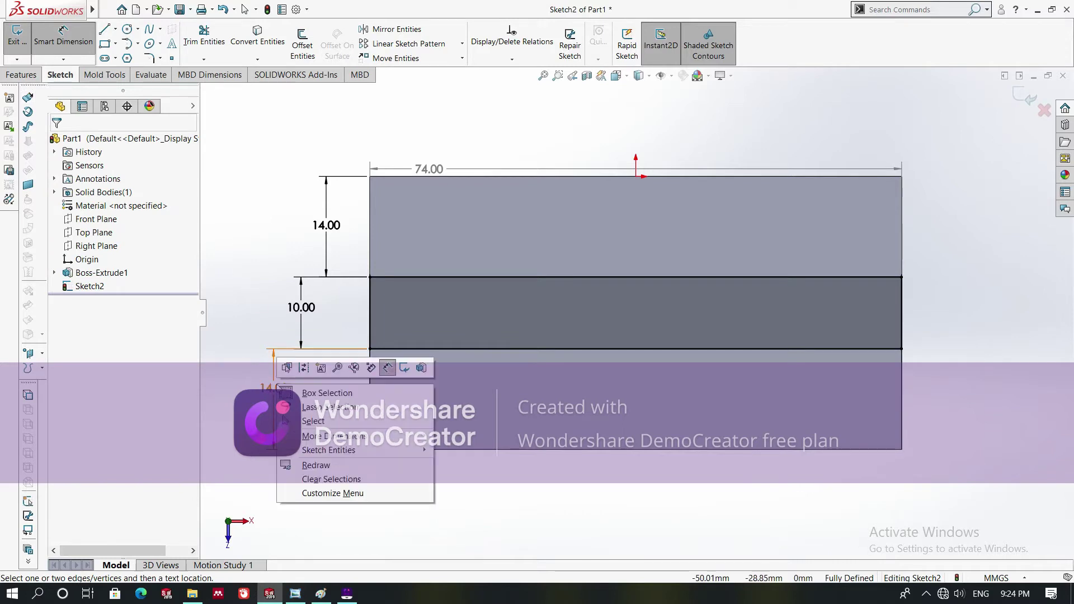
click(310, 479)
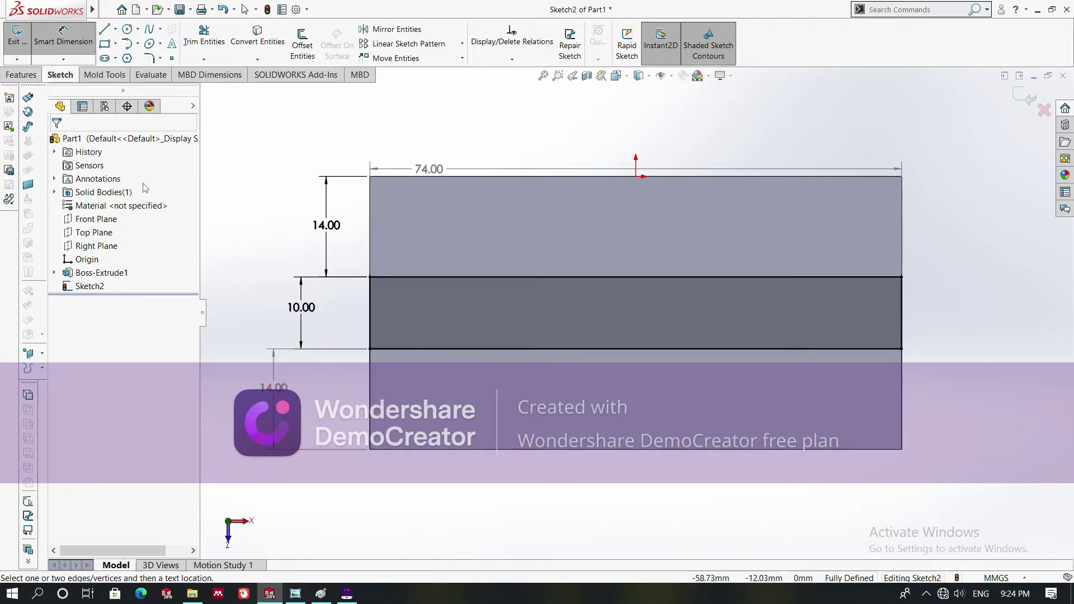
Step: Start a boss extrusion of the rectangle, and in Paint outline the middle block's plan strip, circle 26 and write the height 16
click(21, 75)
click(21, 37)
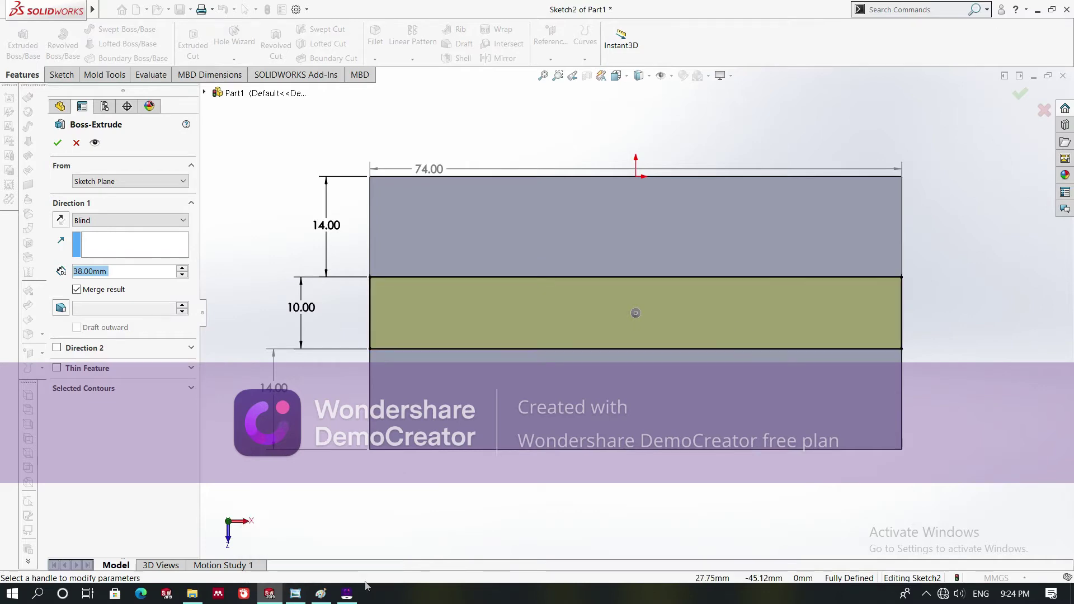
mouse_move(324, 596)
click(334, 534)
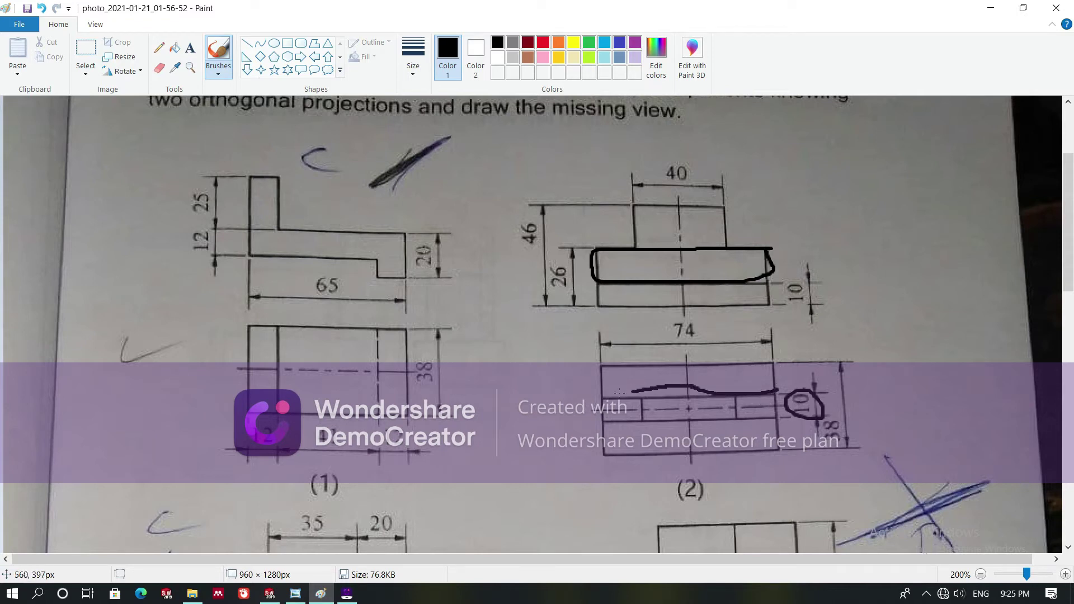
drag(683, 427, 785, 406)
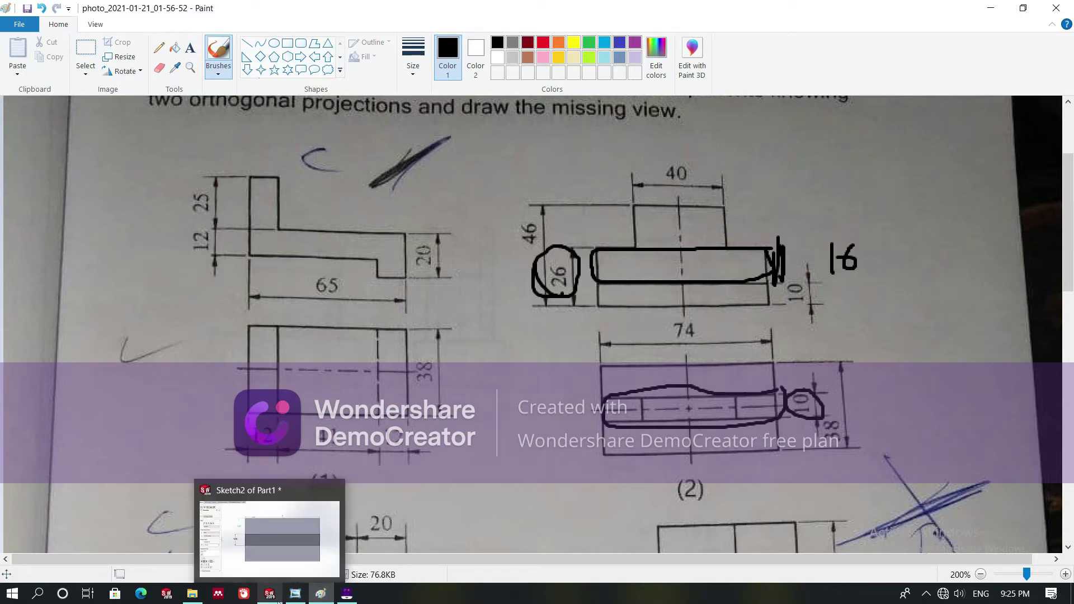
Step: Return to SOLIDWORKS and extrude the rectangle to a blind depth of 16 mm
click(269, 593)
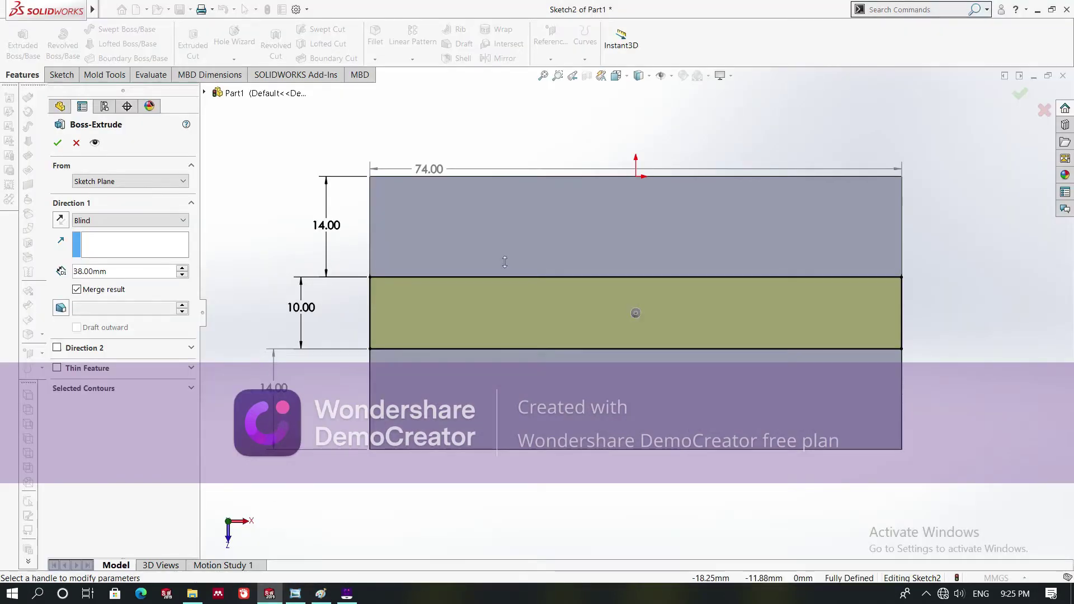
click(116, 273)
text(16)
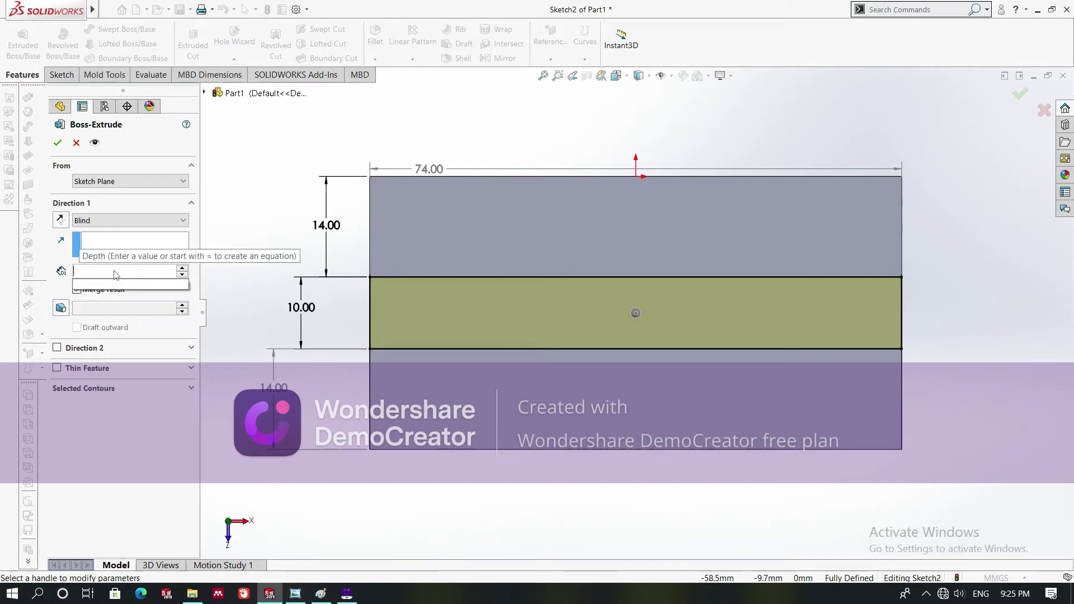
key(Return)
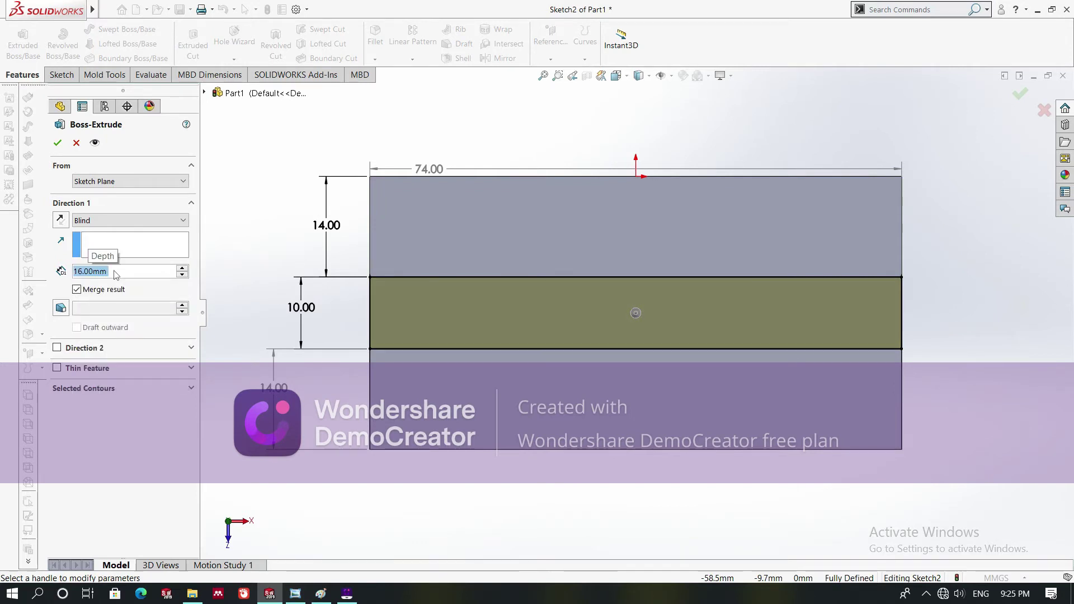
click(57, 143)
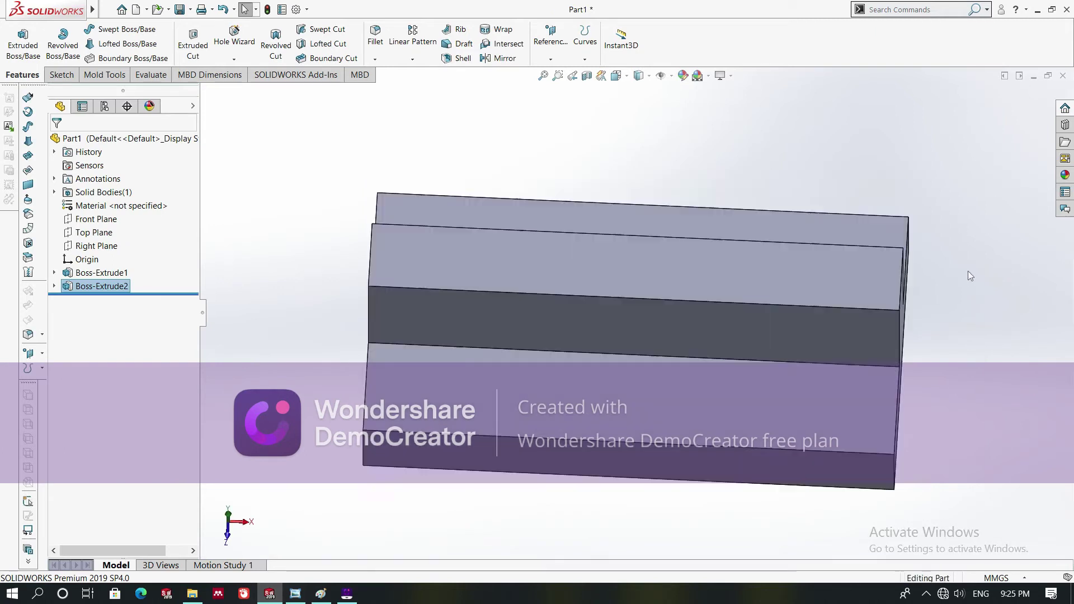
Step: Orient the view normal to the base's front face and inspect the front faces of the base and middle block
middle_drag(981, 352, 1002, 194)
right_click(719, 361)
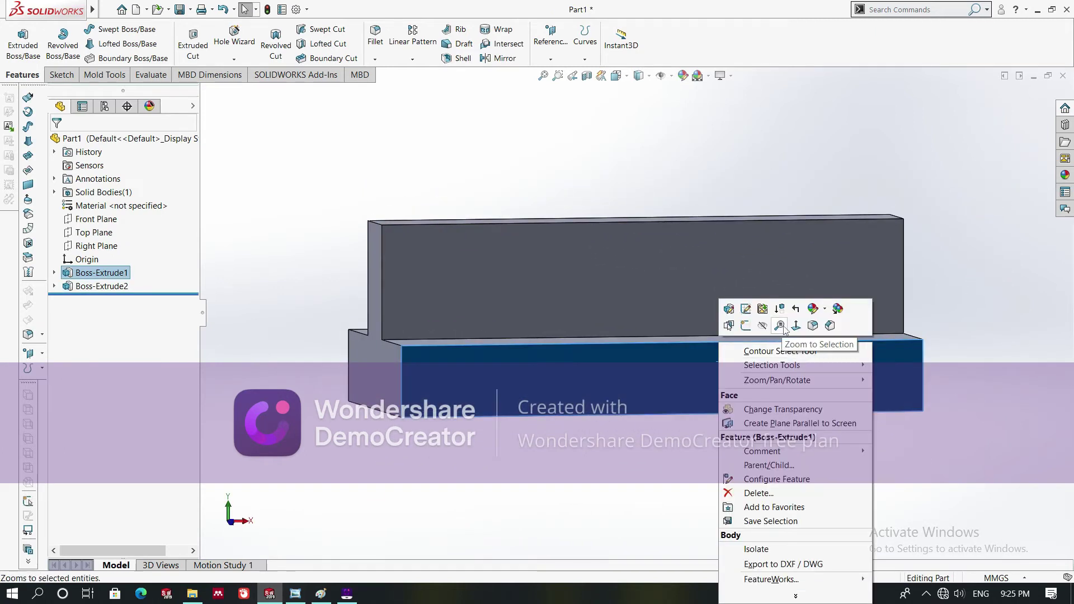
click(796, 325)
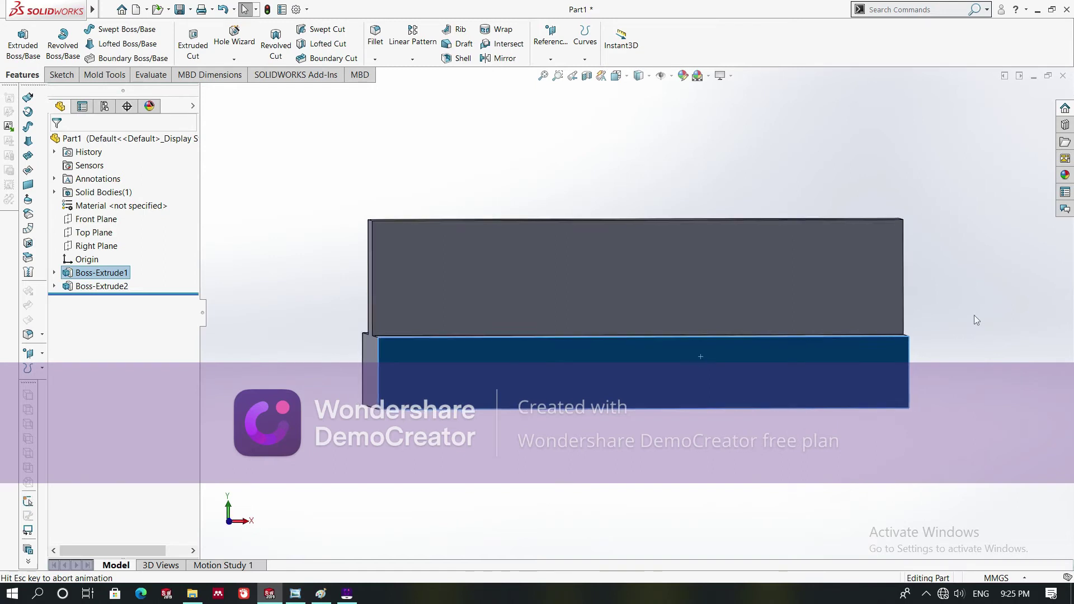
click(740, 389)
click(726, 297)
click(627, 463)
Step: Orient the view normal to the middle block's upper face and select the plan view's three faces in turn for comparison
middle_drag(489, 450, 631, 244)
click(631, 242)
right_click(631, 243)
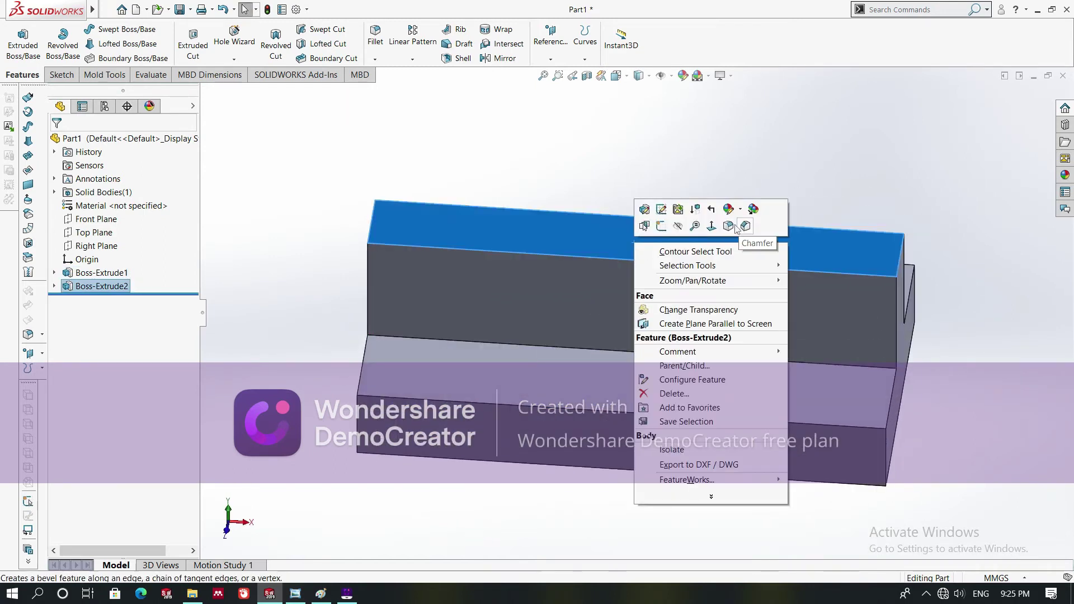
click(729, 225)
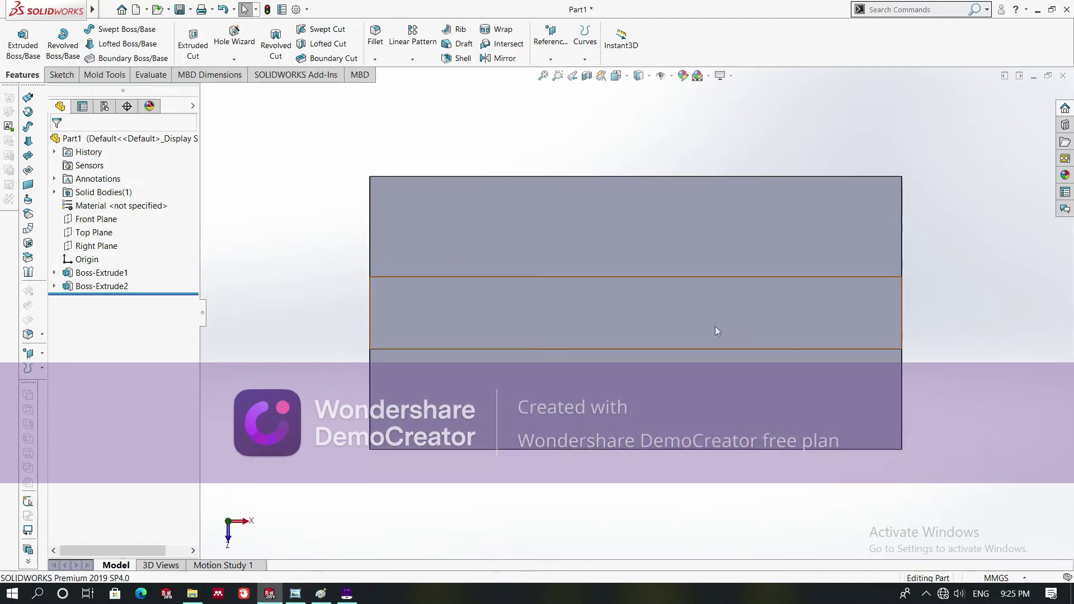
click(714, 331)
click(714, 234)
click(694, 383)
mouse_move(310, 599)
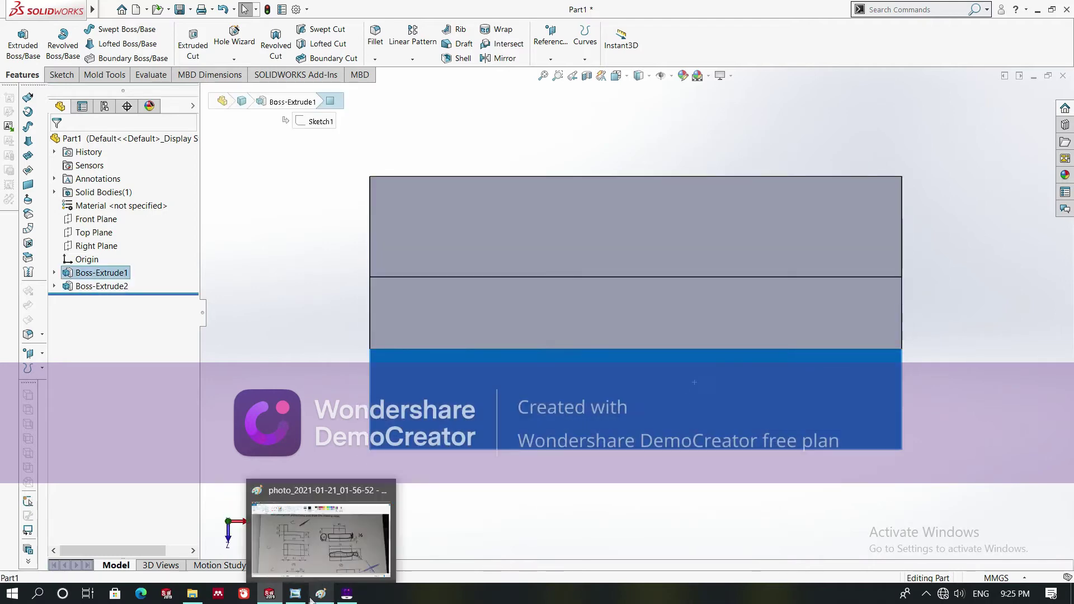
Step: Switch to Paint and replace the middle block's markings with outlines of the top block in both views and circles around 40 and 10
click(336, 540)
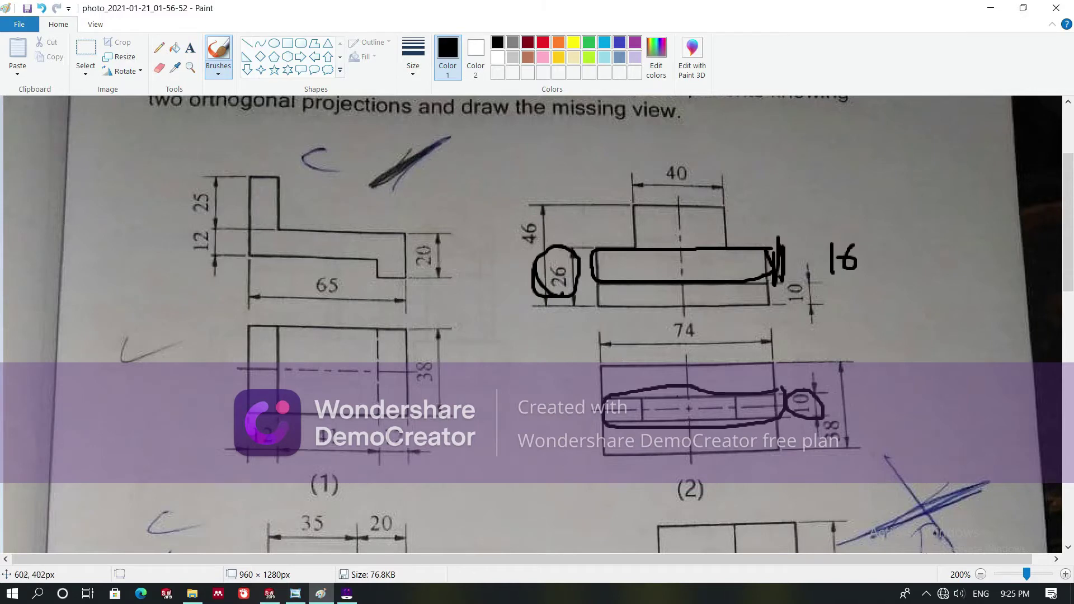
click(42, 8)
click(42, 8)
click(42, 8)
click(42, 8)
click(42, 7)
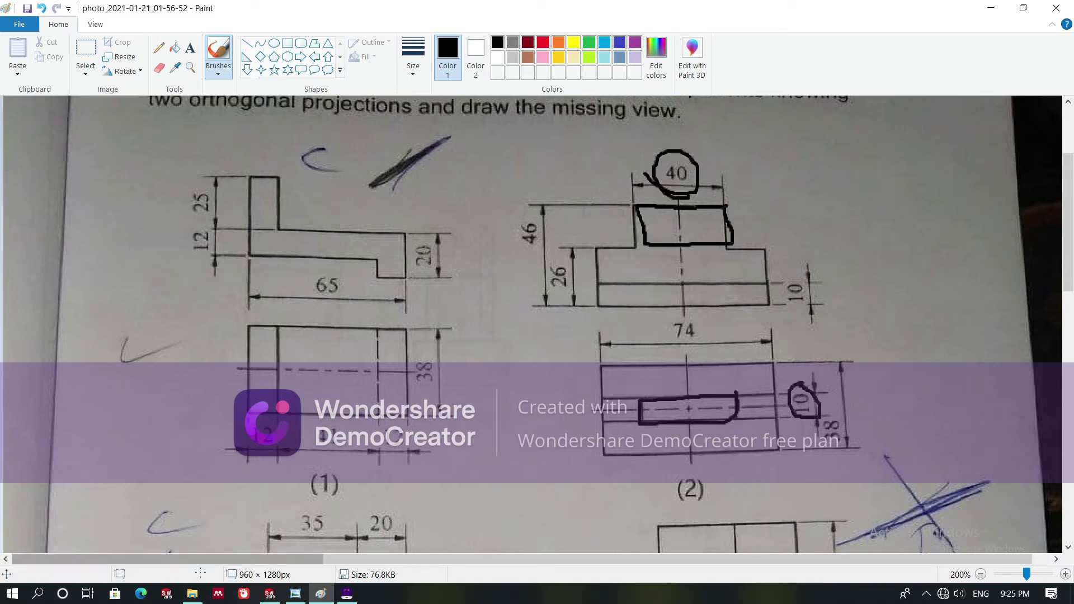
Step: Return to SOLIDWORKS and start a new sketch on the middle block's upper face
mouse_move(350, 597)
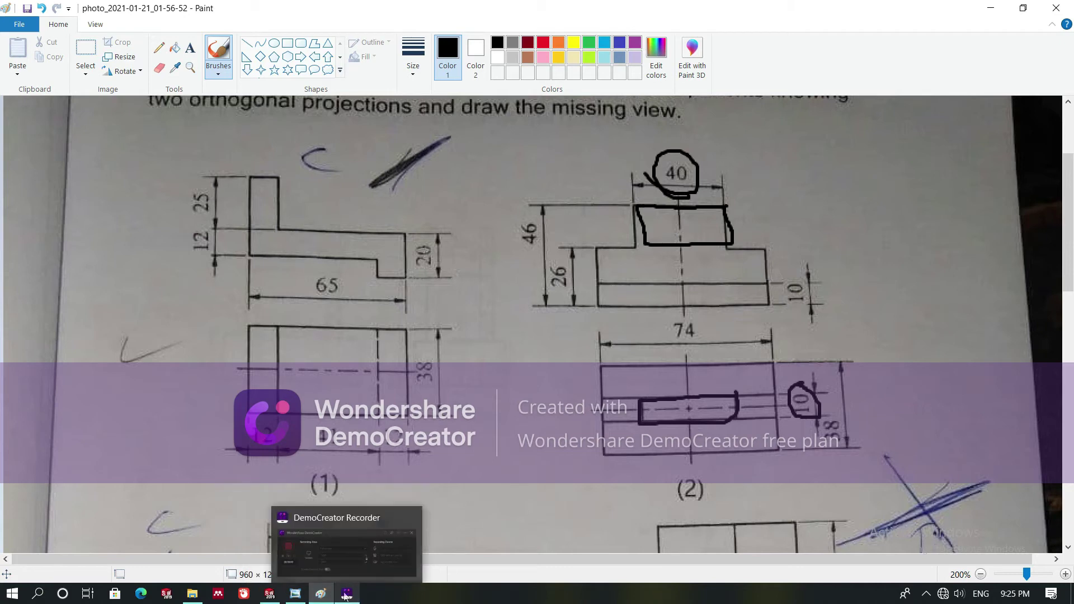
mouse_move(270, 594)
click(279, 548)
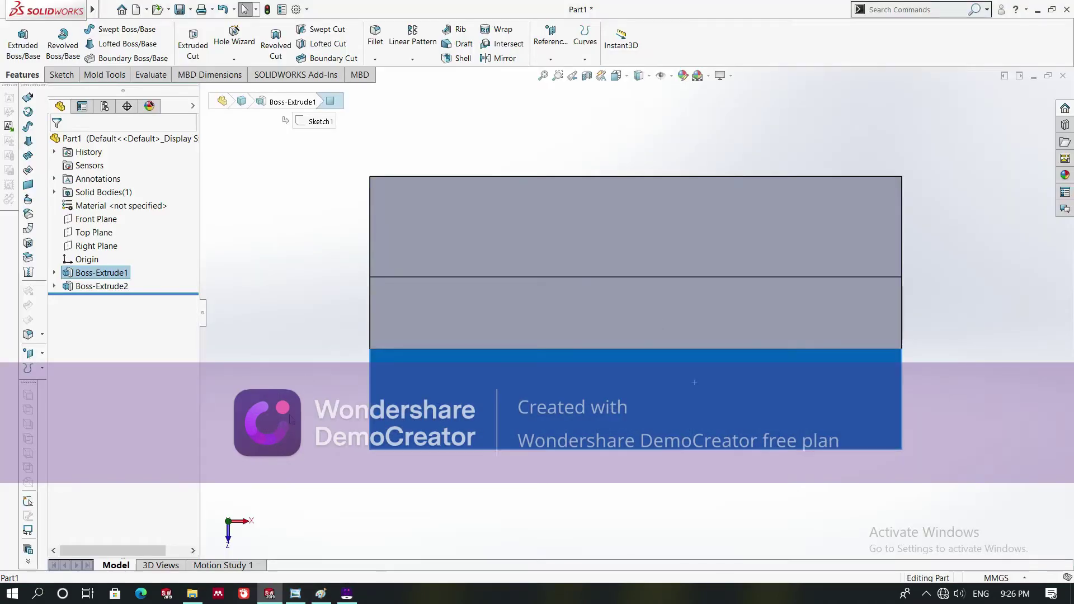
right_click(629, 304)
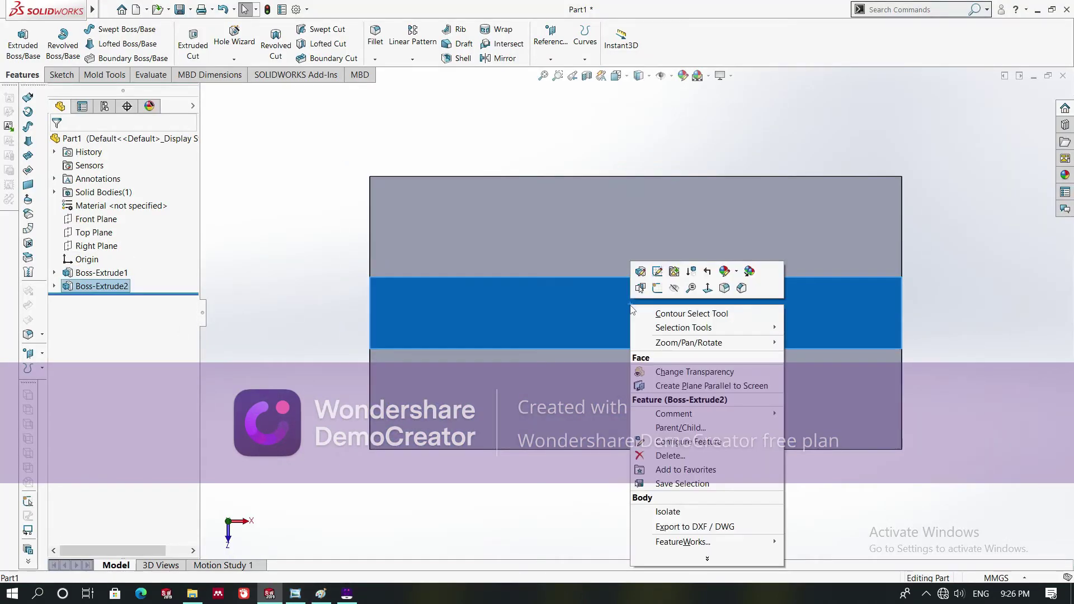
click(640, 288)
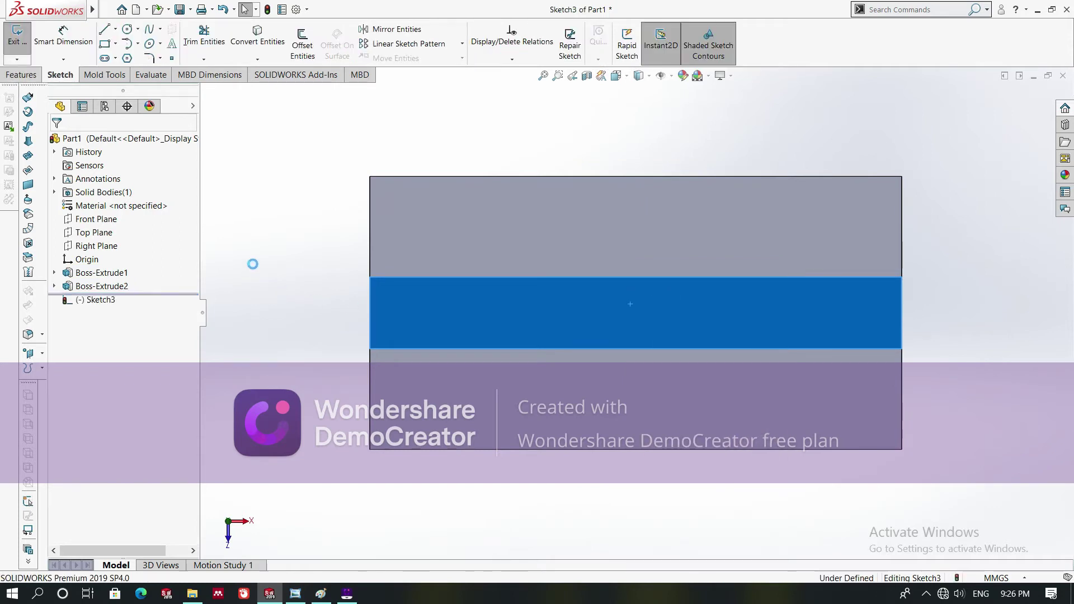
Step: Draw a center rectangle about 26 × 10.7 mm on the middle block's upper face, centred horizontally in line with the origin
click(115, 44)
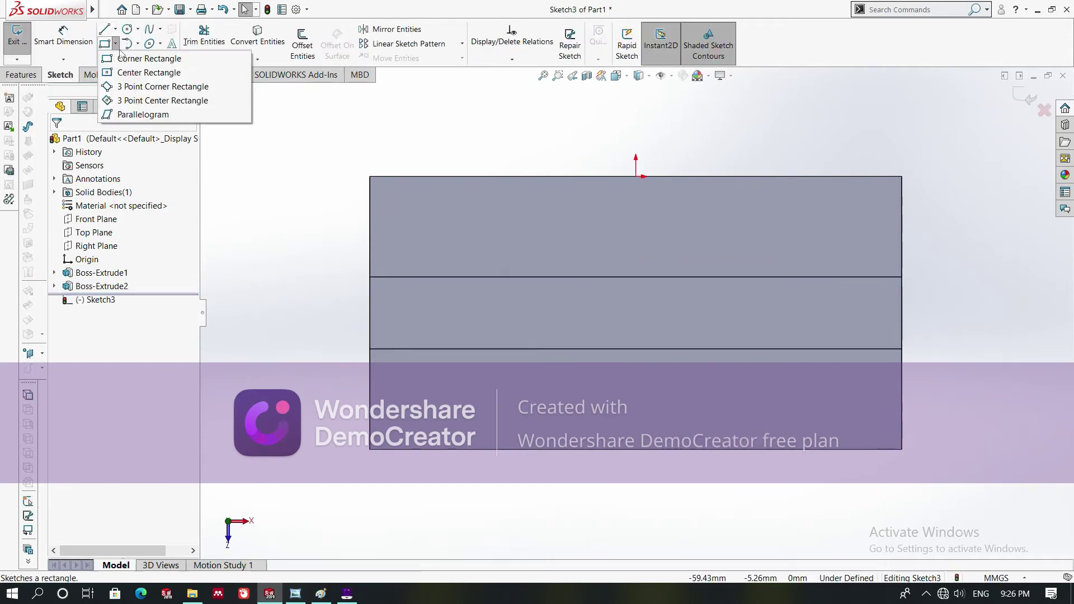
click(140, 73)
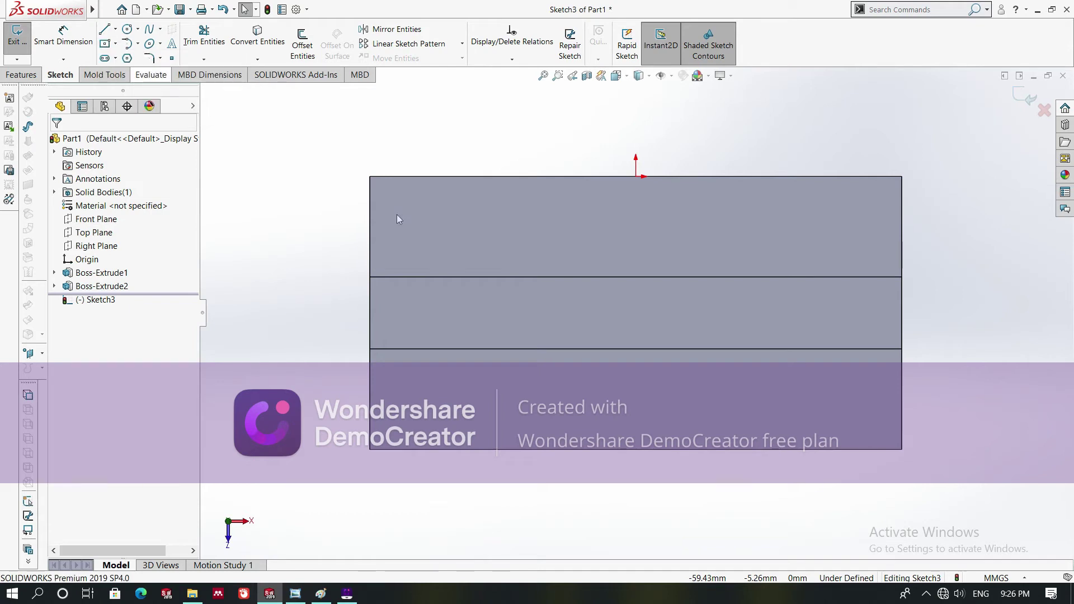
click(636, 315)
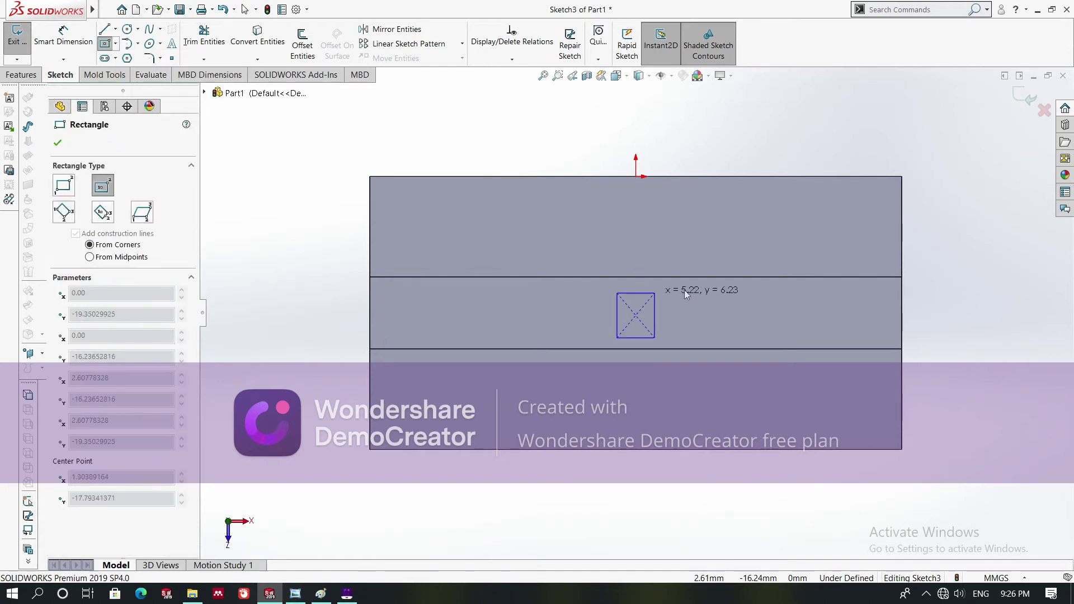
click(731, 282)
right_click(732, 279)
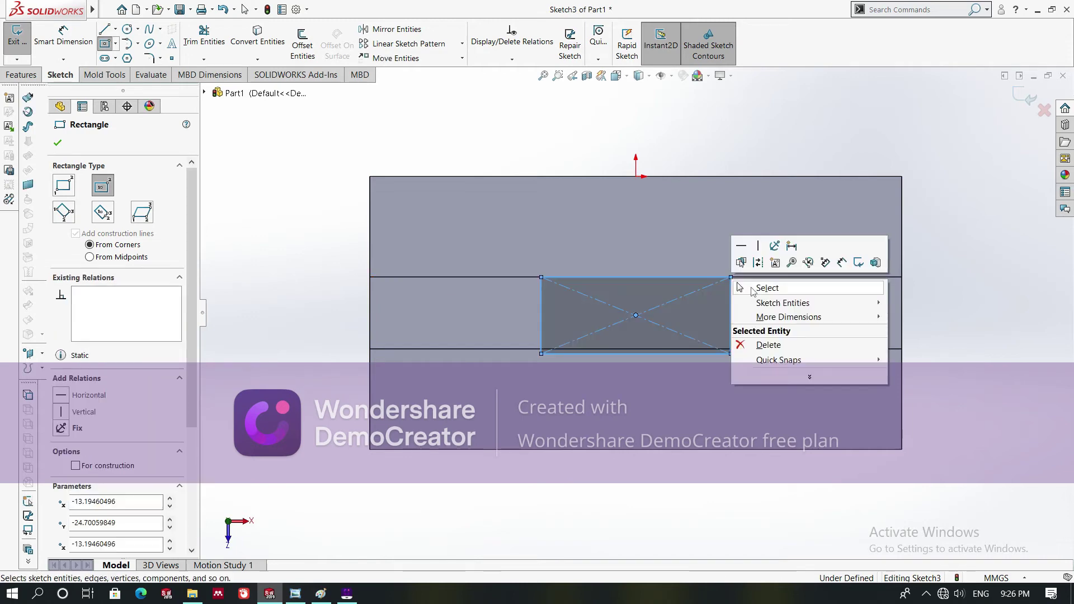
click(755, 283)
Step: Dimension the rectangle's short side with Smart Dimension and set it to 10 mm
click(63, 35)
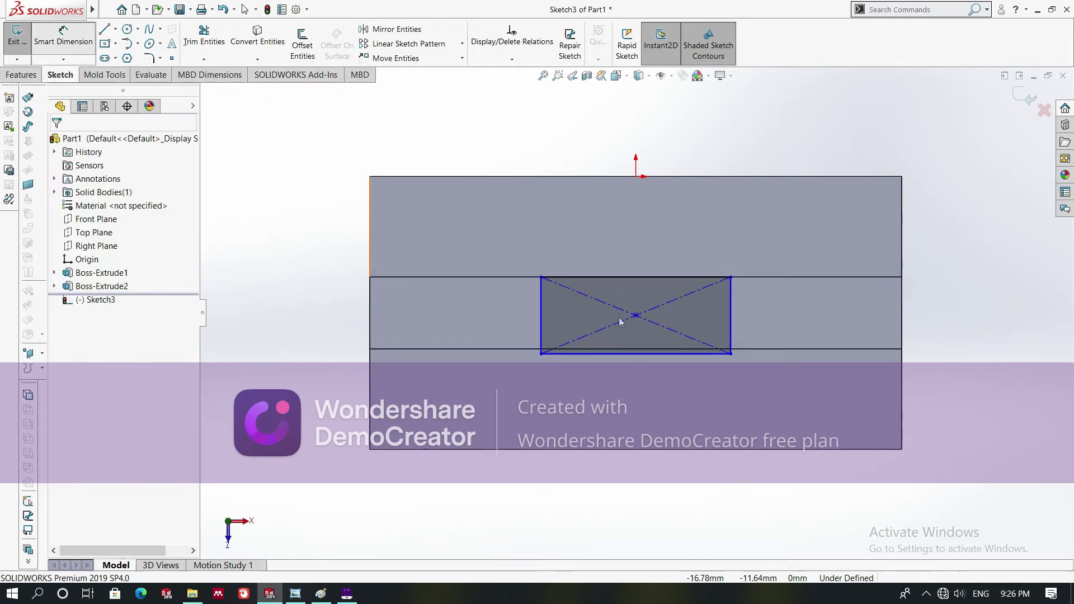
click(538, 317)
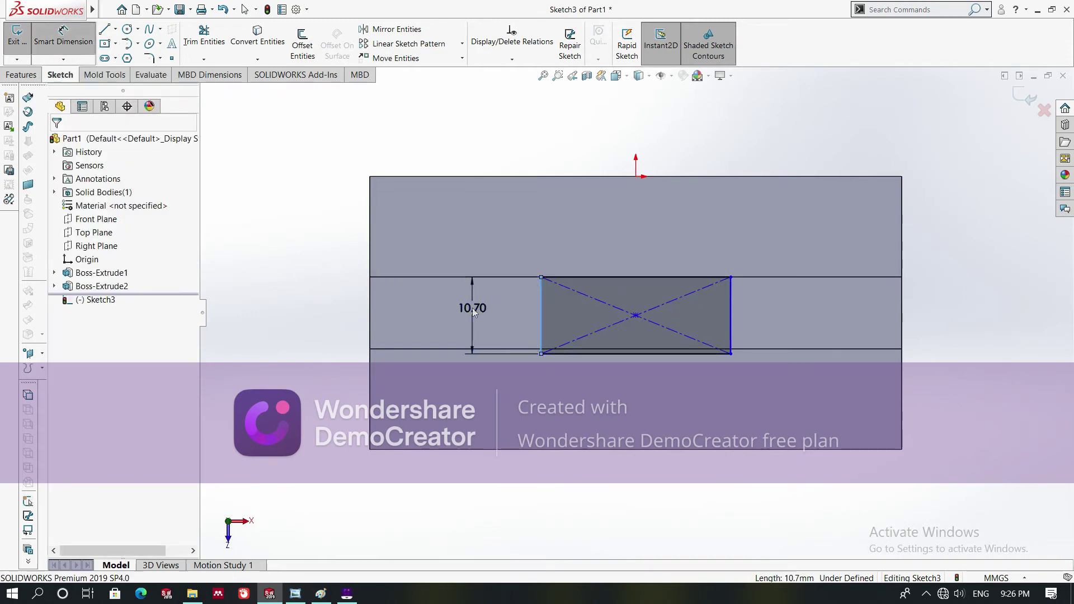
click(472, 307)
text(10)
key(Return)
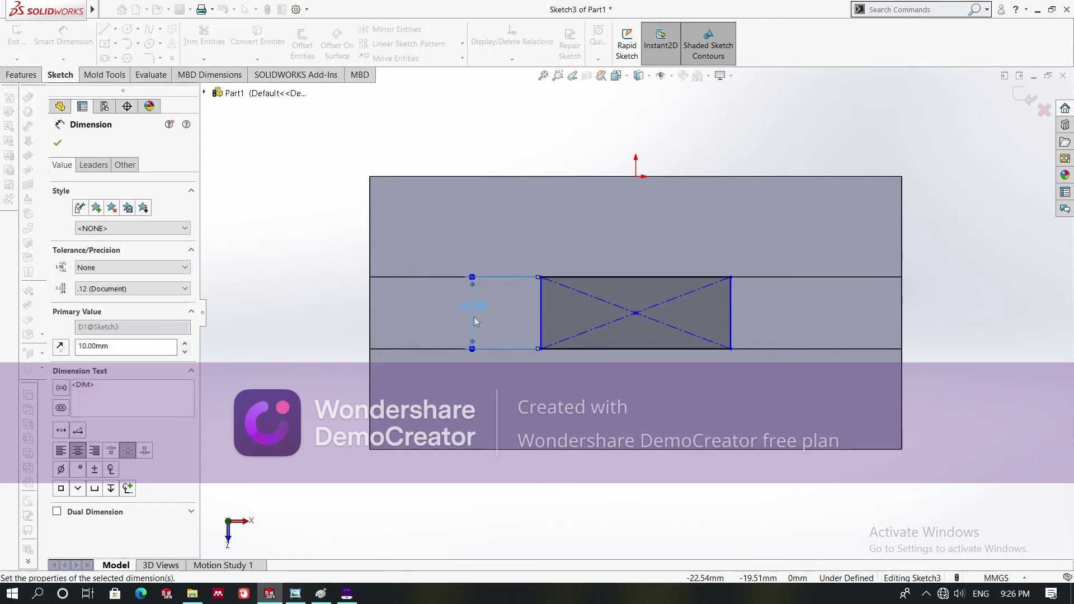